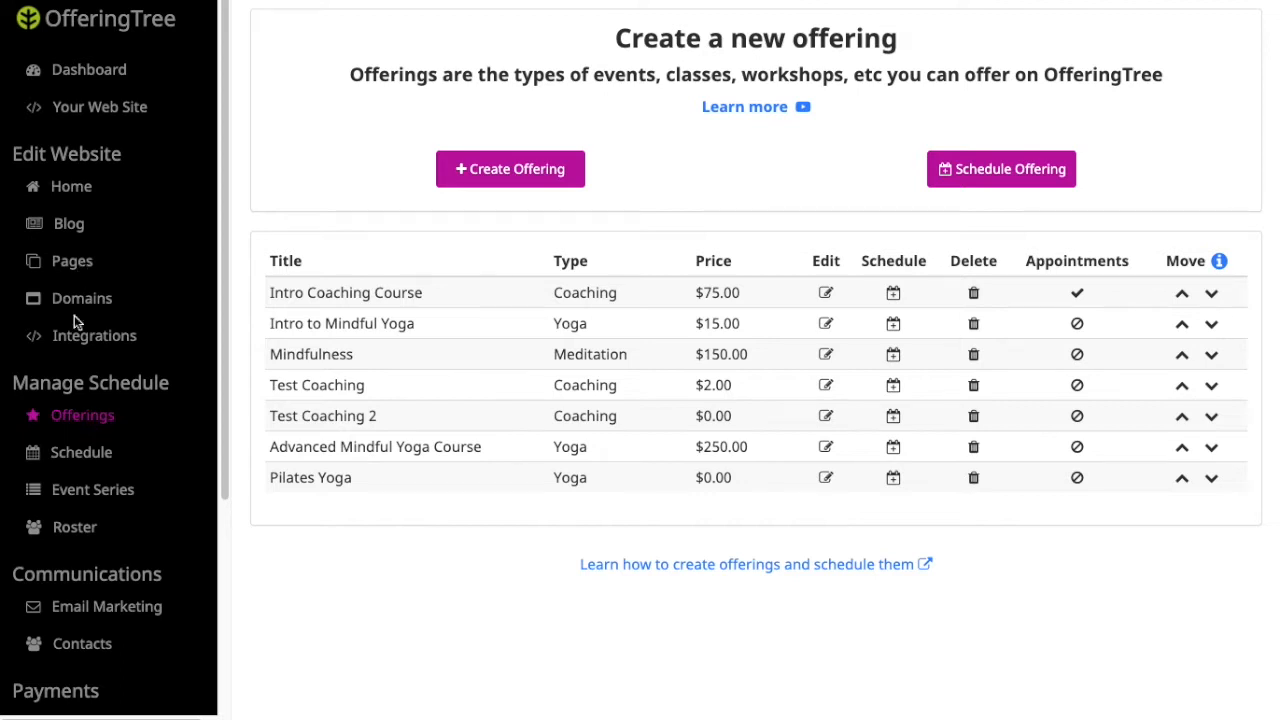
Step: Start a new offering in the Meditation category and name it "Concentration Course"
left_click(85, 413)
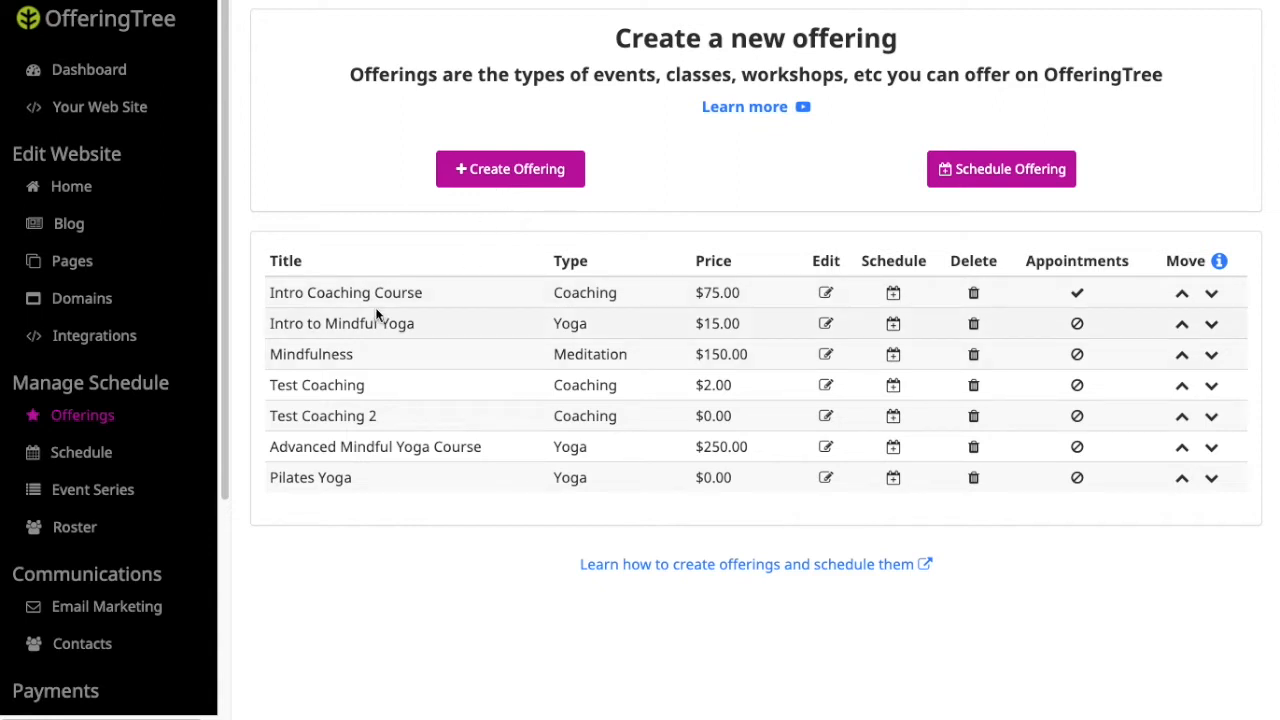
left_click_drag(421, 292, 296, 294)
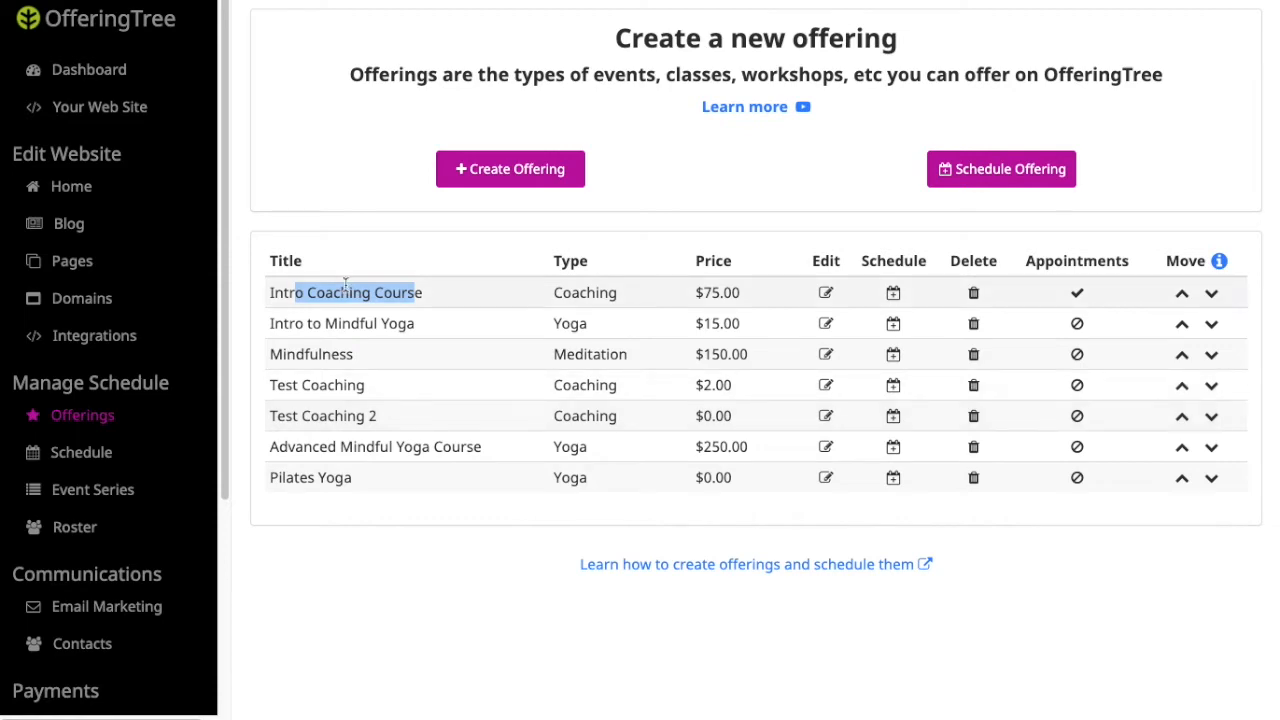
left_click(510, 170)
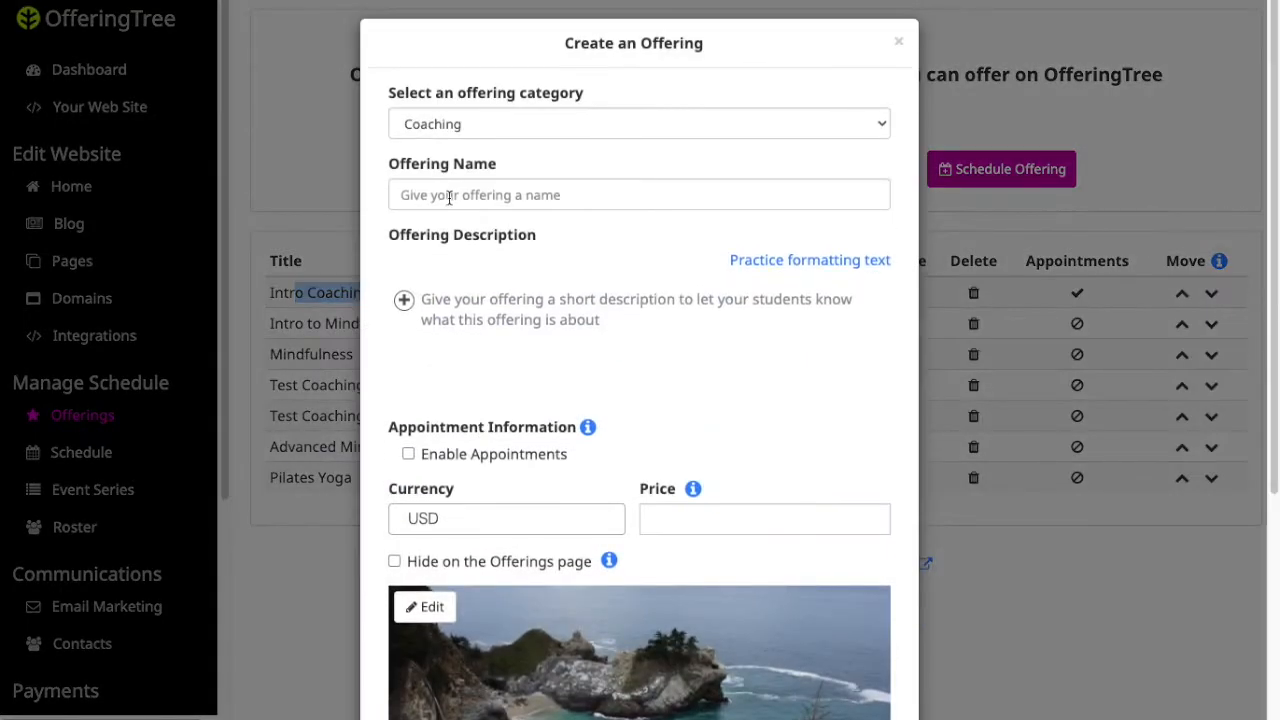
left_click(452, 124)
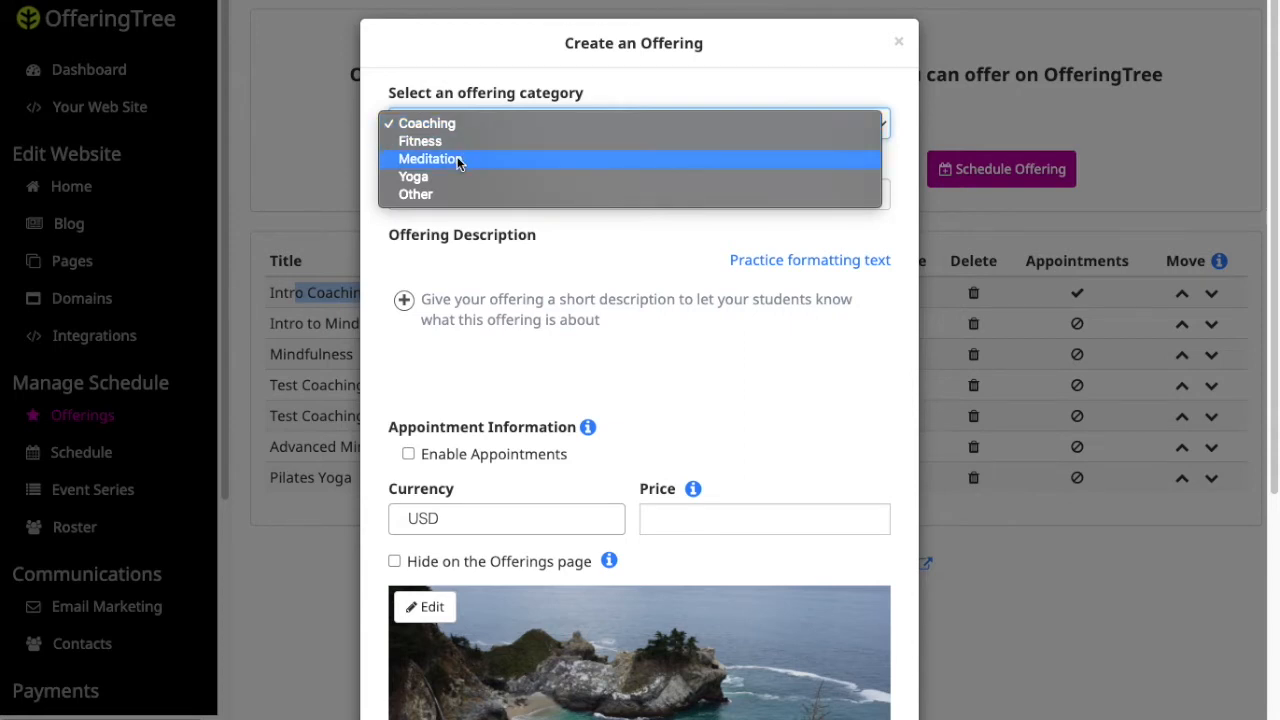
left_click(459, 160)
left_click(457, 200)
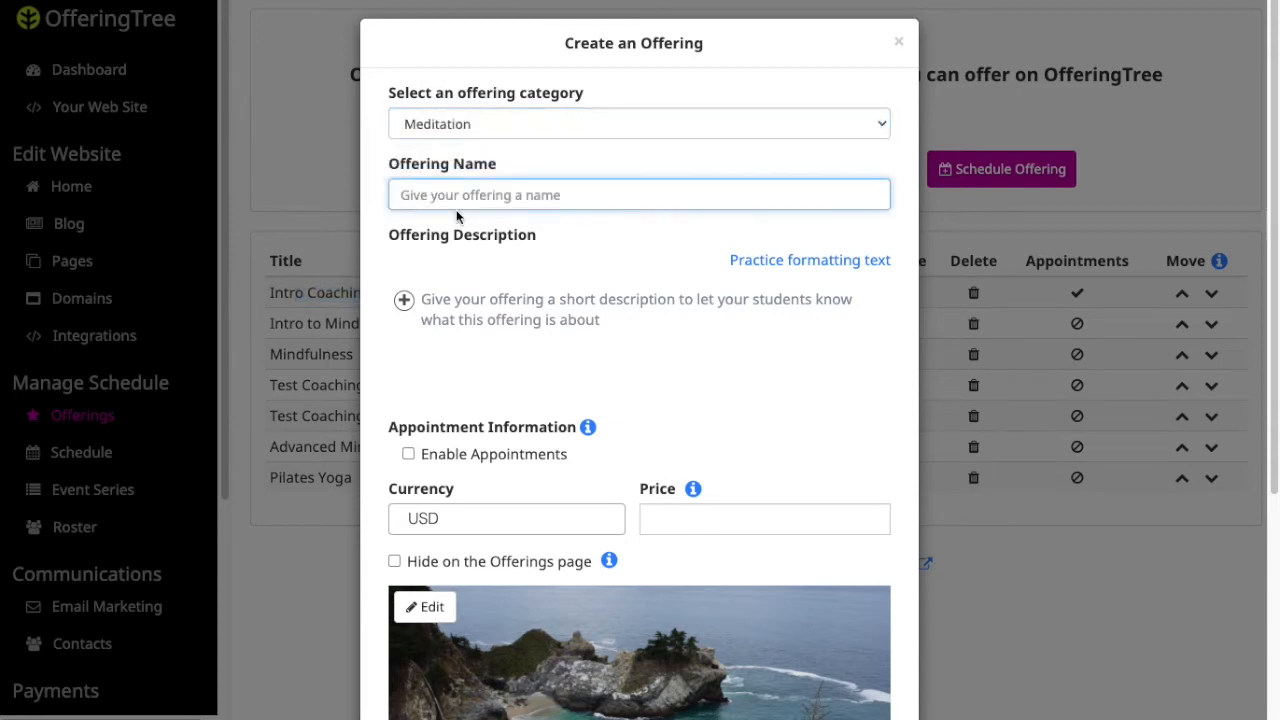
type("Concentration Course")
Step: Enter "This course is about ..." as the offering's description
left_click(484, 323)
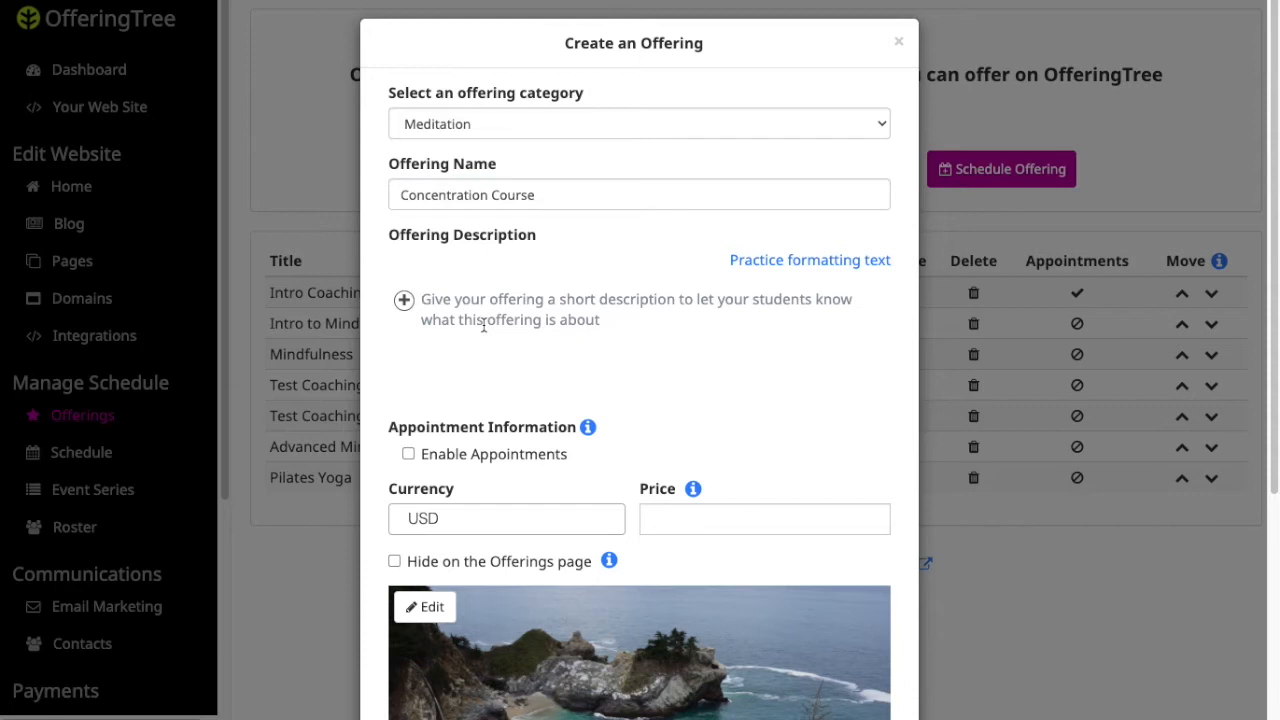
type("This course is a")
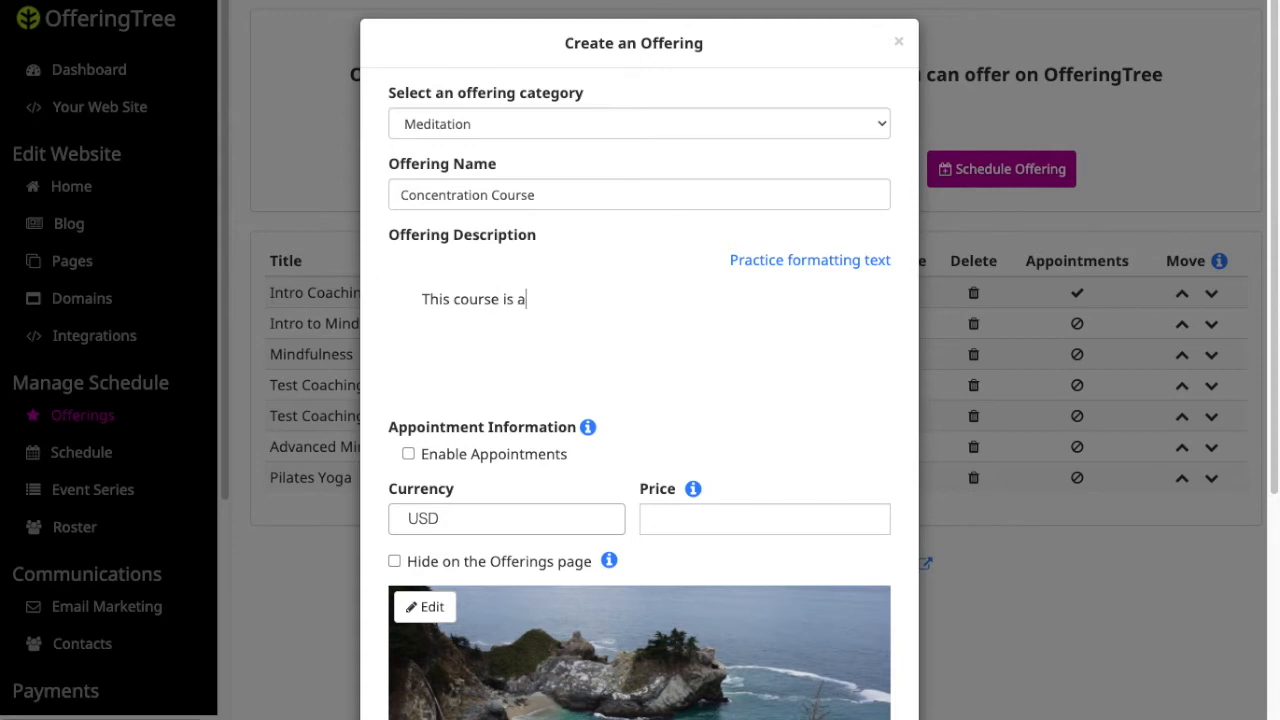
type("bout ...")
double_click(472, 298)
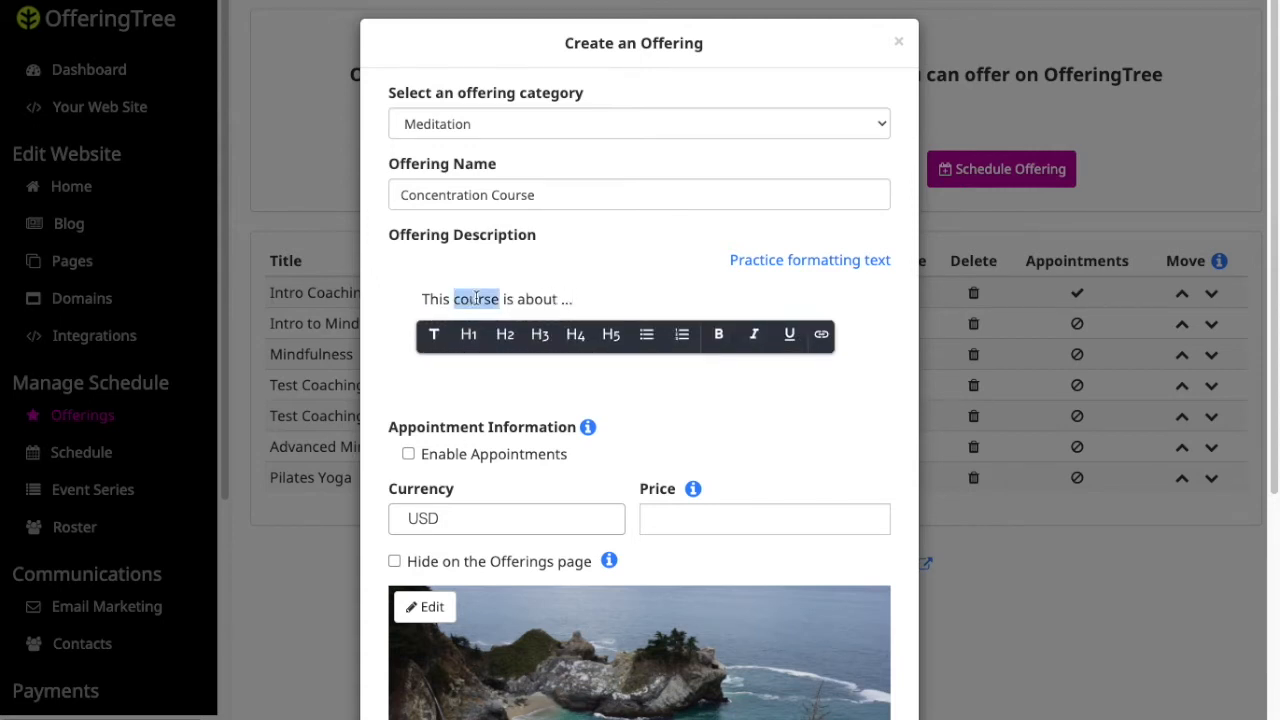
left_click(606, 298)
Step: Examine the appointment settings for the offering and close them without saving
scroll(538, 402, "down", 1)
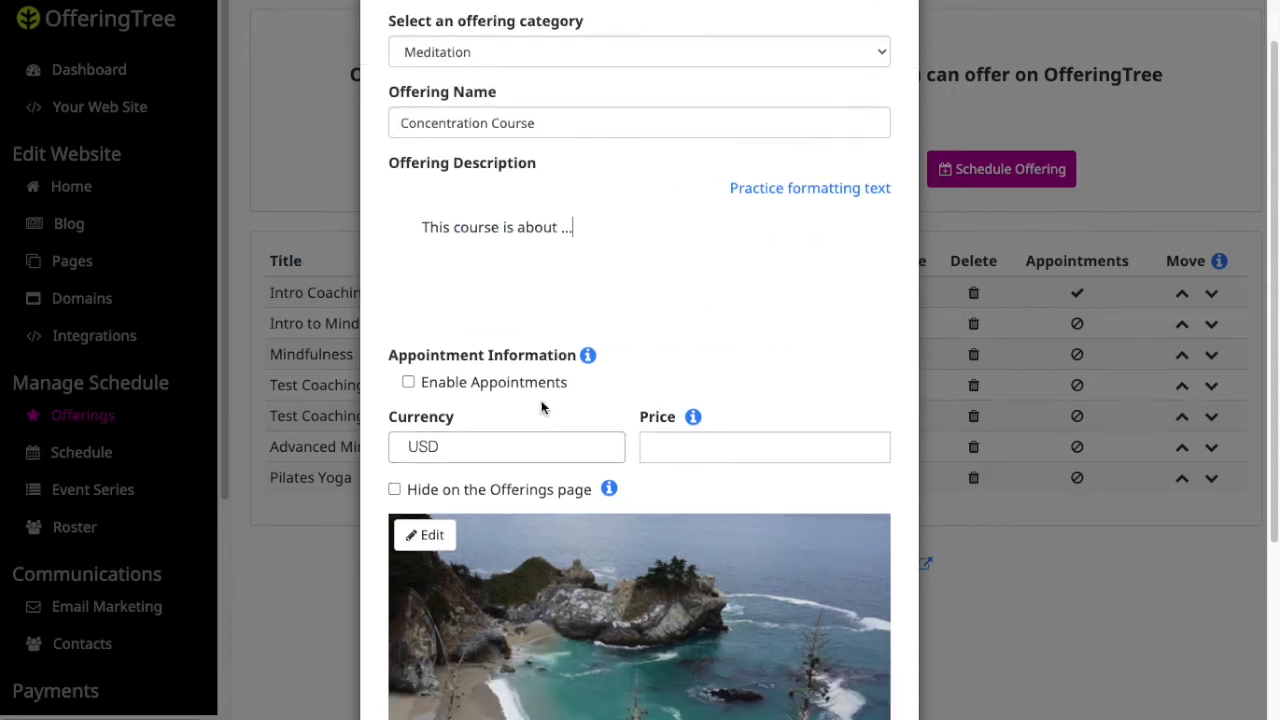
left_click(409, 383)
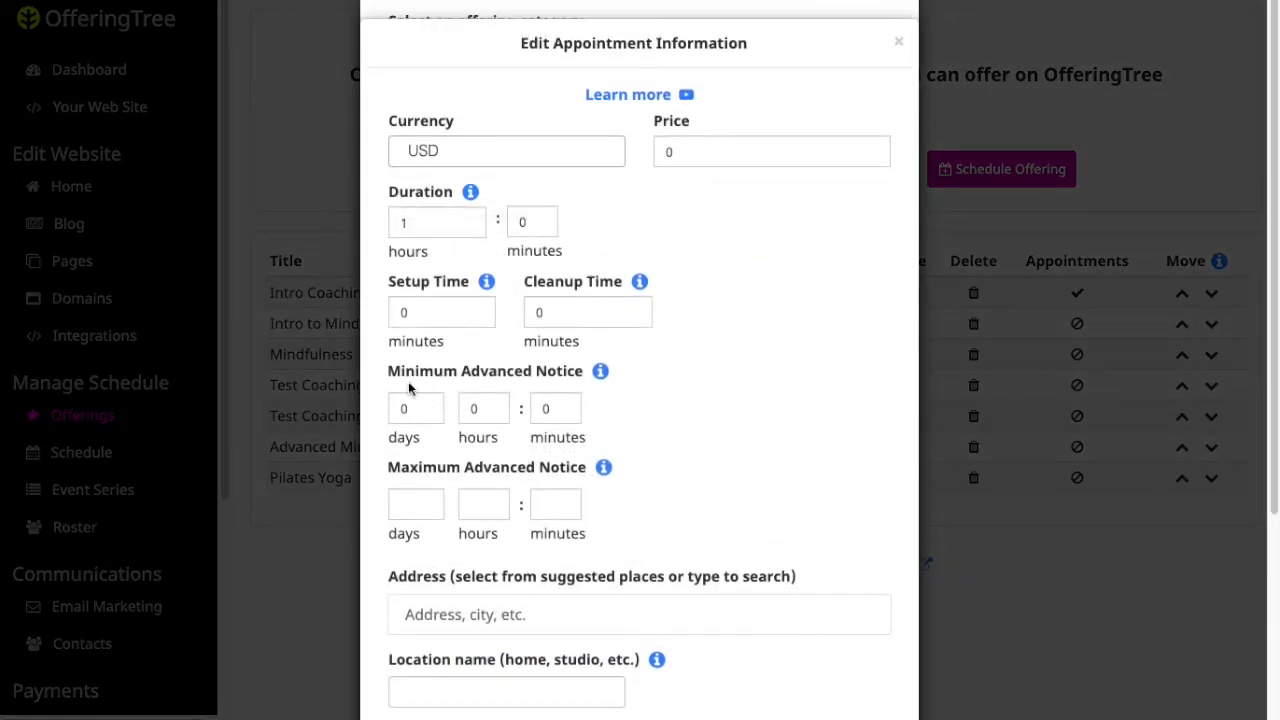
scroll(522, 293, "down", 3)
scroll(522, 293, "up", 3)
scroll(522, 293, "down", 3)
scroll(522, 293, "up", 3)
left_click(898, 43)
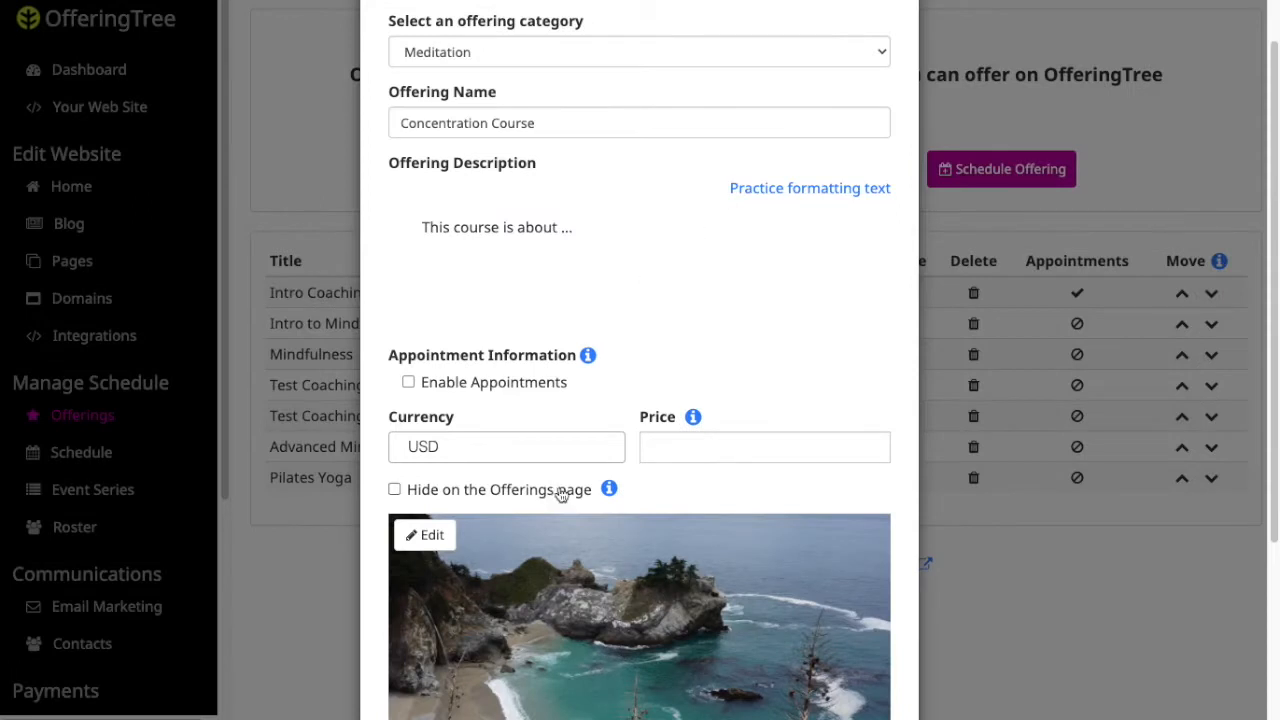
Step: Try the option that hides the offering on the Offerings page
left_click(704, 458)
scroll(666, 463, "down", 1)
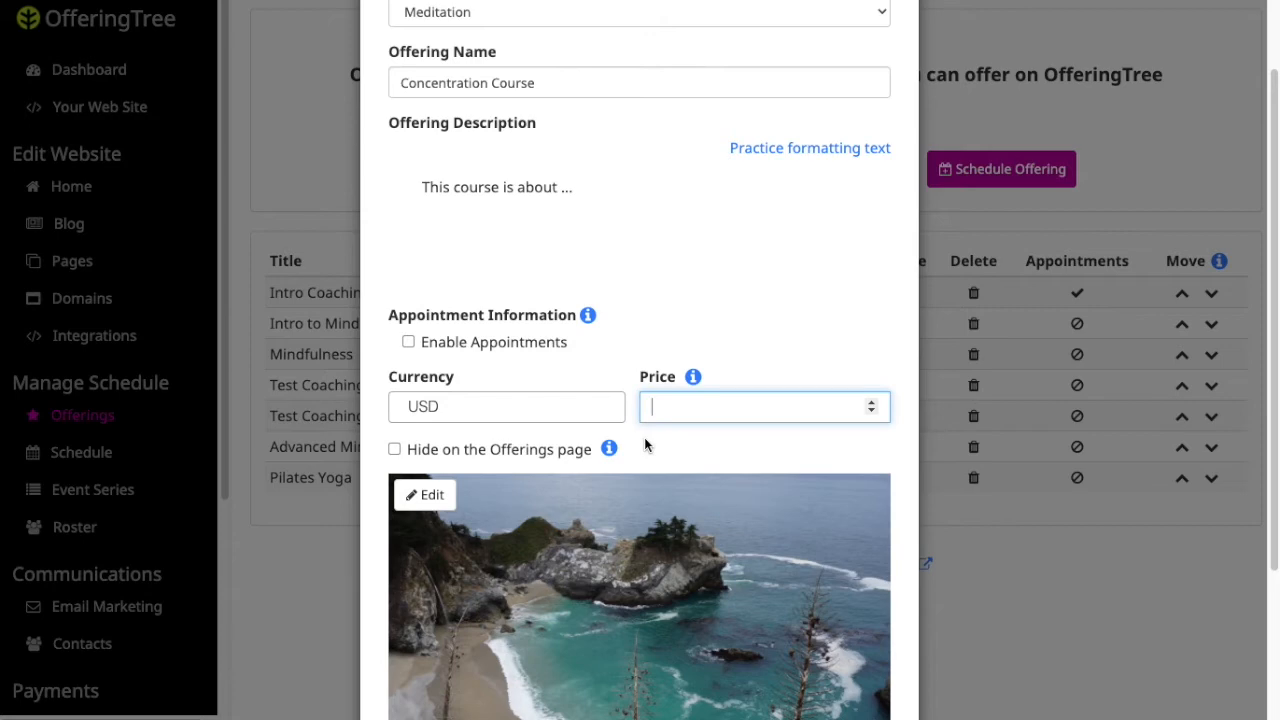
scroll(514, 475, "down", 1)
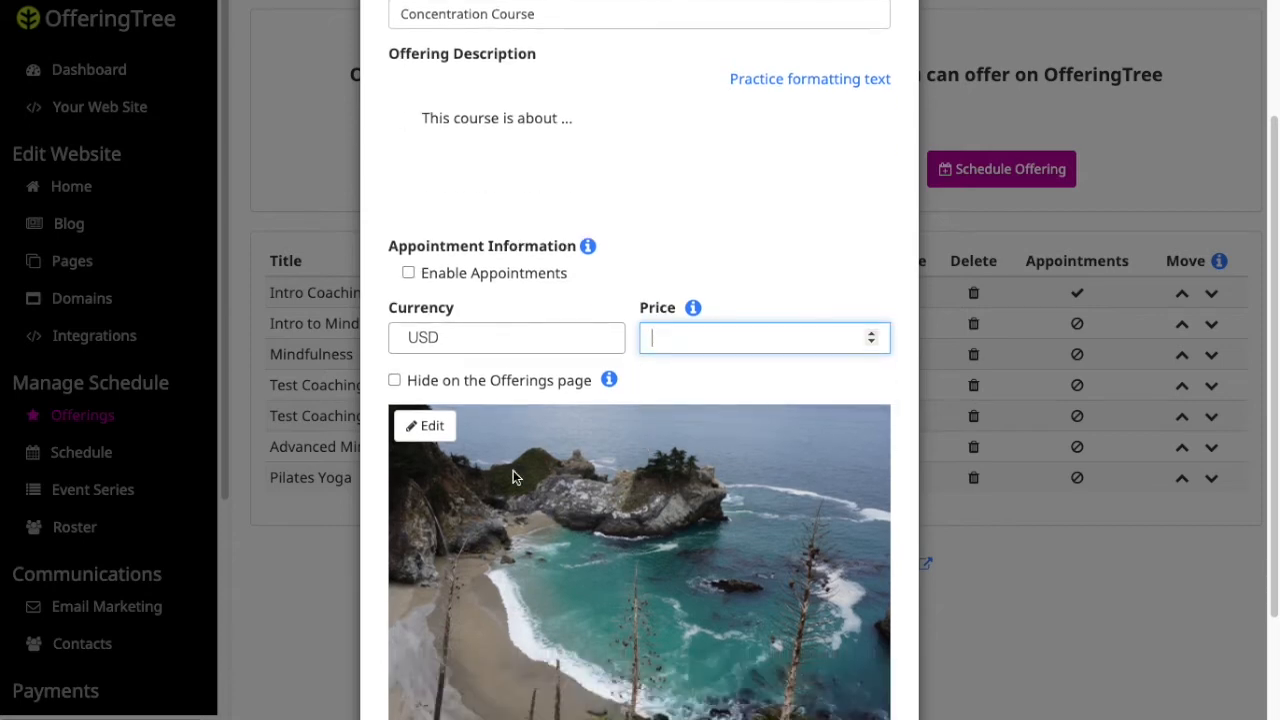
left_click(394, 381)
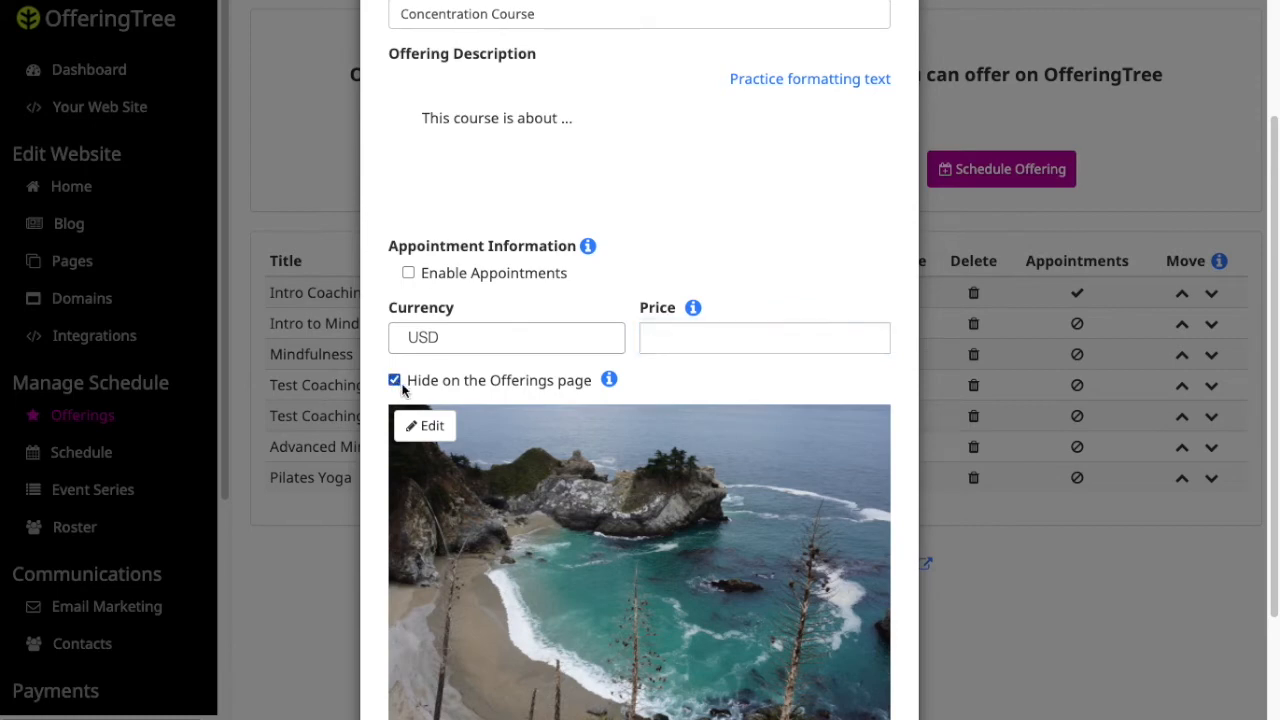
left_click(395, 381)
scroll(522, 468, "down", 2)
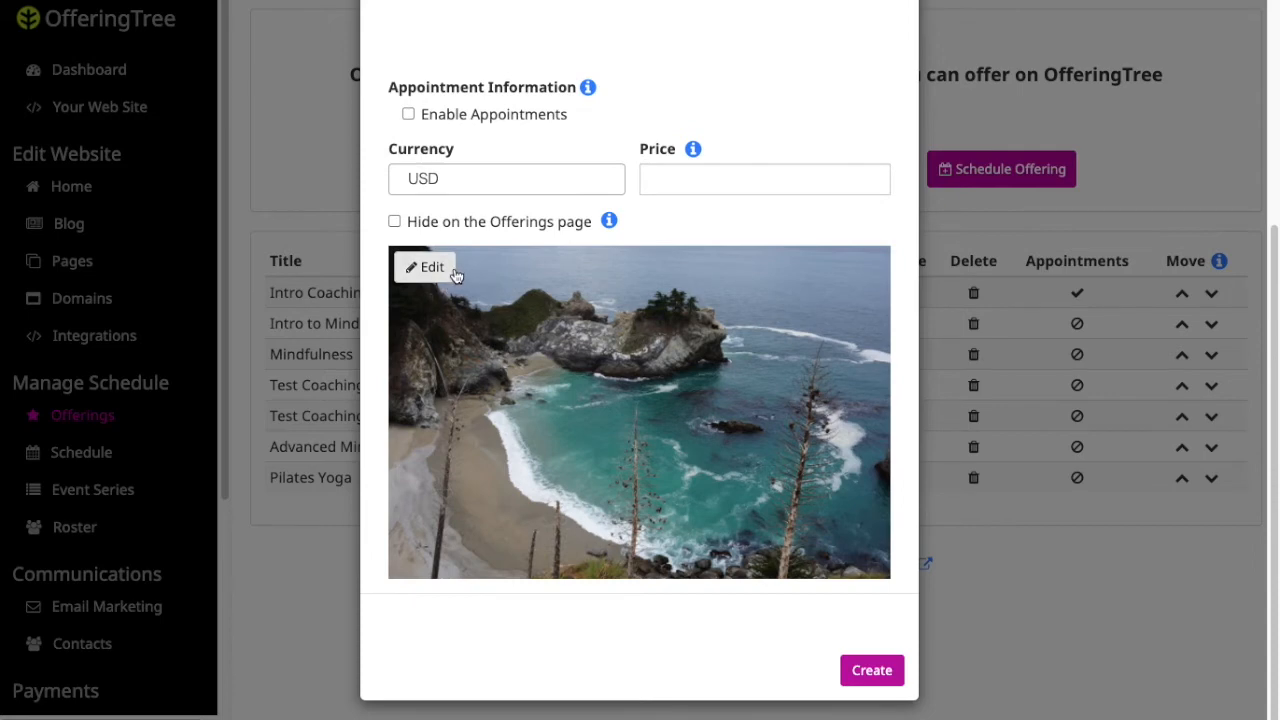
Step: View the options for replacing the offering's image and leave without changing it
scroll(541, 418, "up", 1)
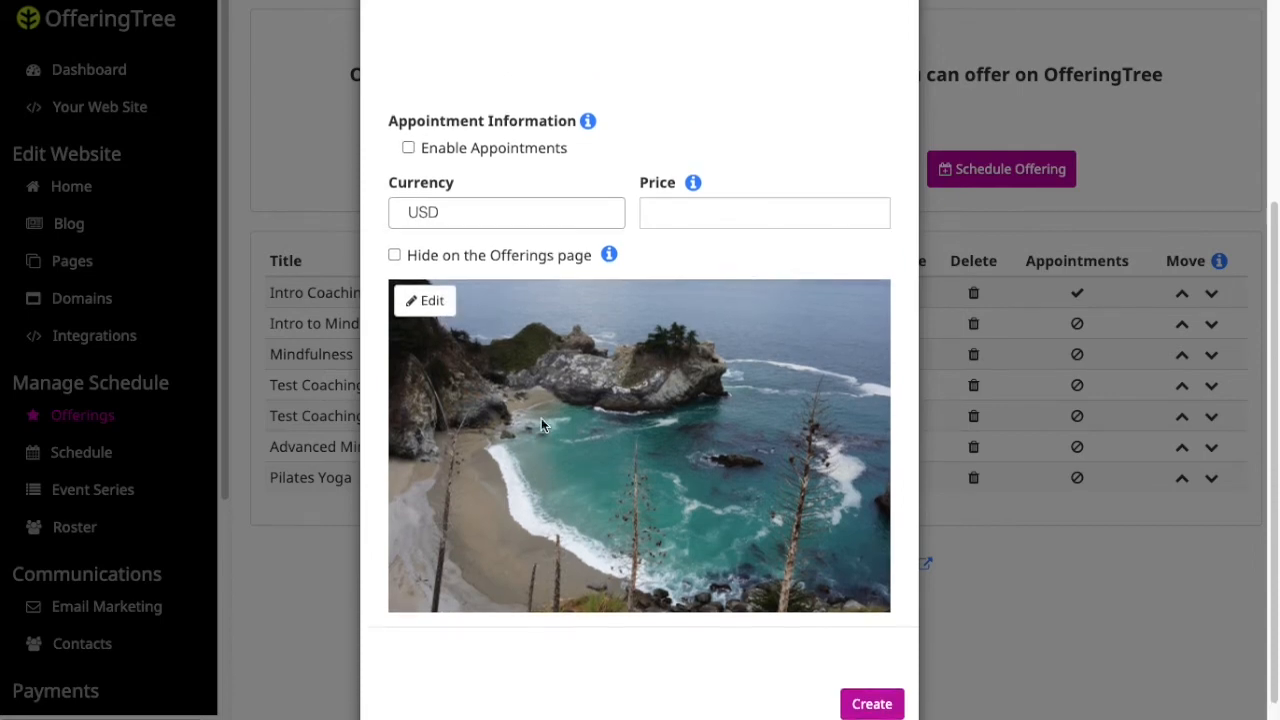
left_click(428, 336)
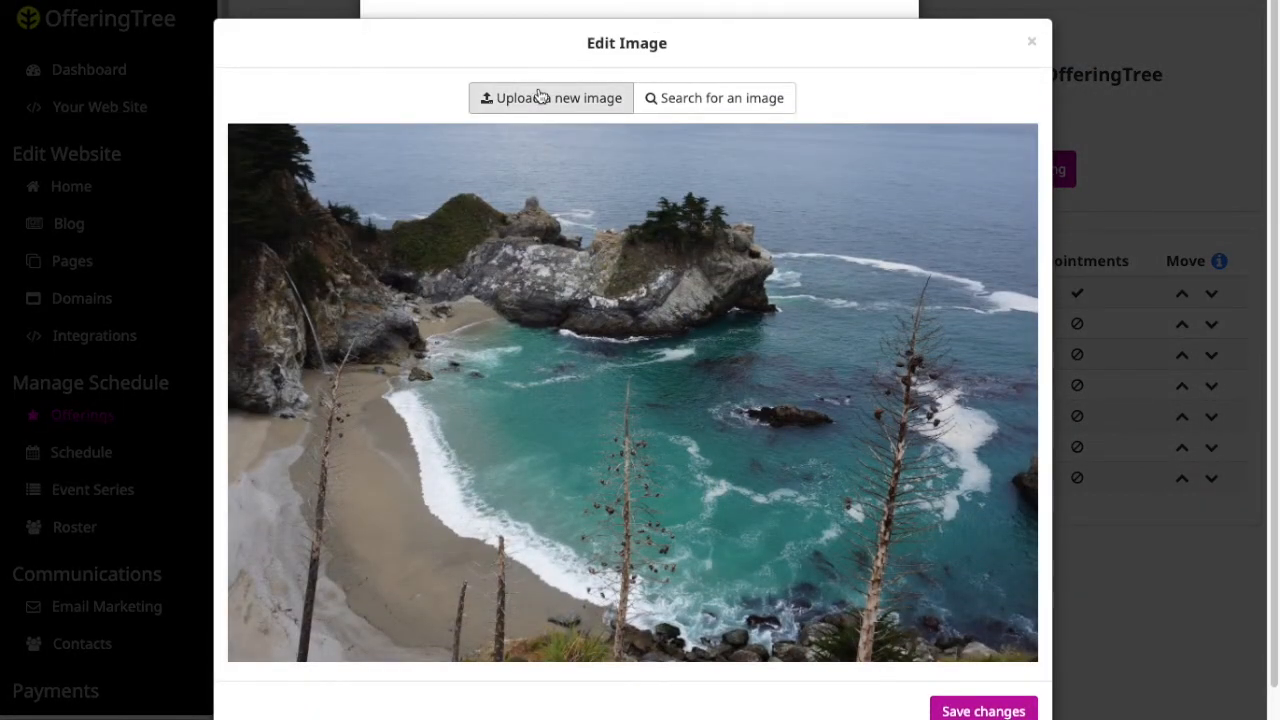
left_click(1032, 45)
scroll(822, 409, "down", 1)
scroll(820, 405, "up", 4)
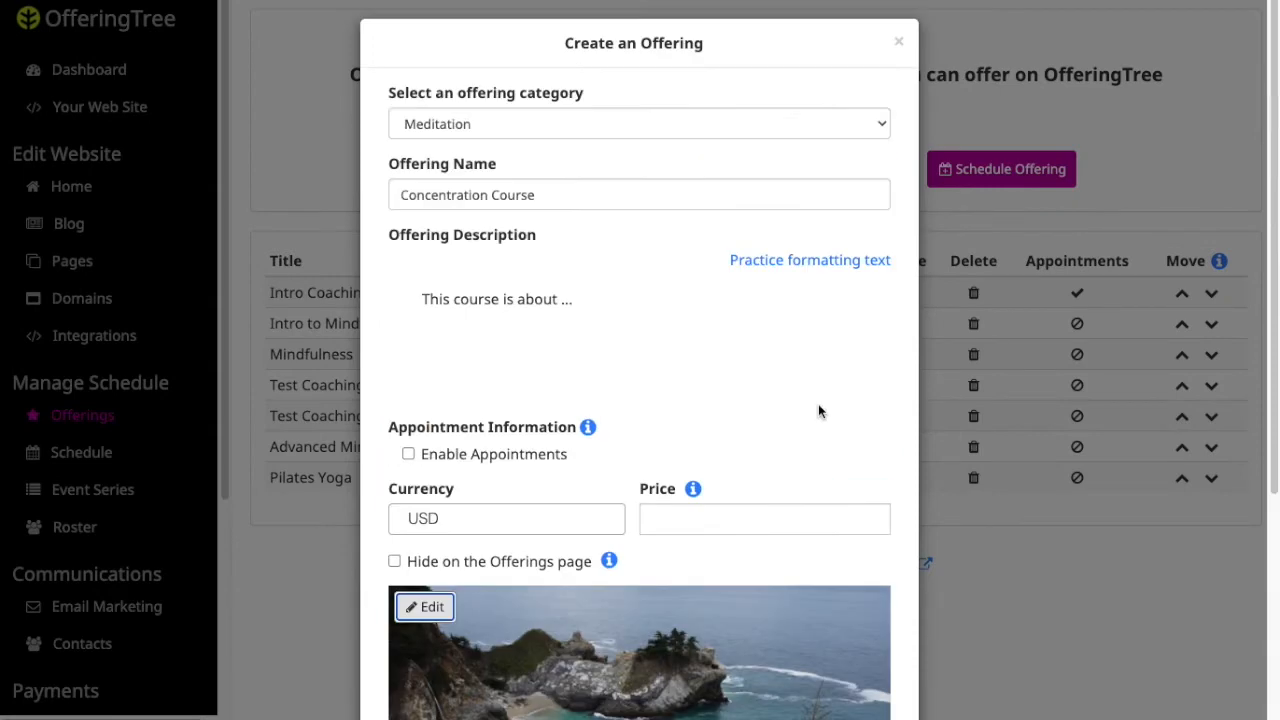
Step: Create the Concentration Course offering with the price left blank and the default image
scroll(818, 411, "down", 1)
scroll(818, 404, "down", 5)
left_click(872, 672)
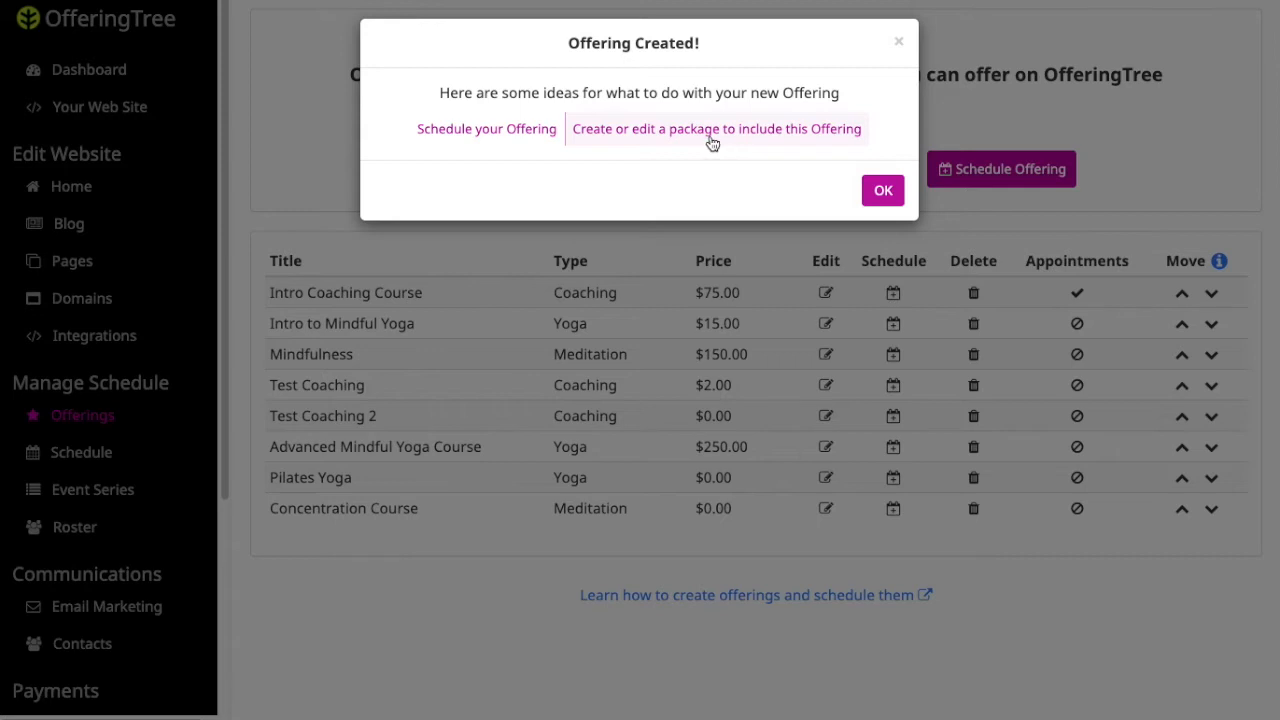
Step: Go on to schedule the new offering and add an offering event on Wednesday, October 21
left_click(474, 140)
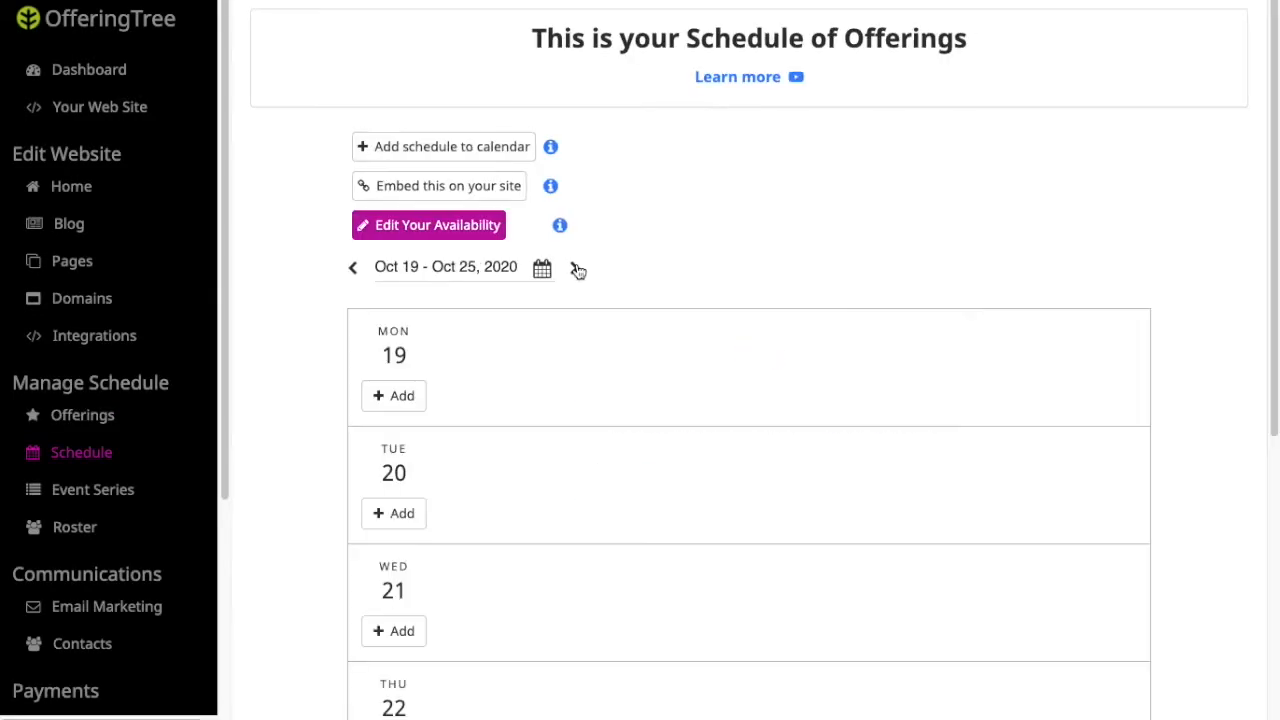
scroll(608, 430, "down", 1)
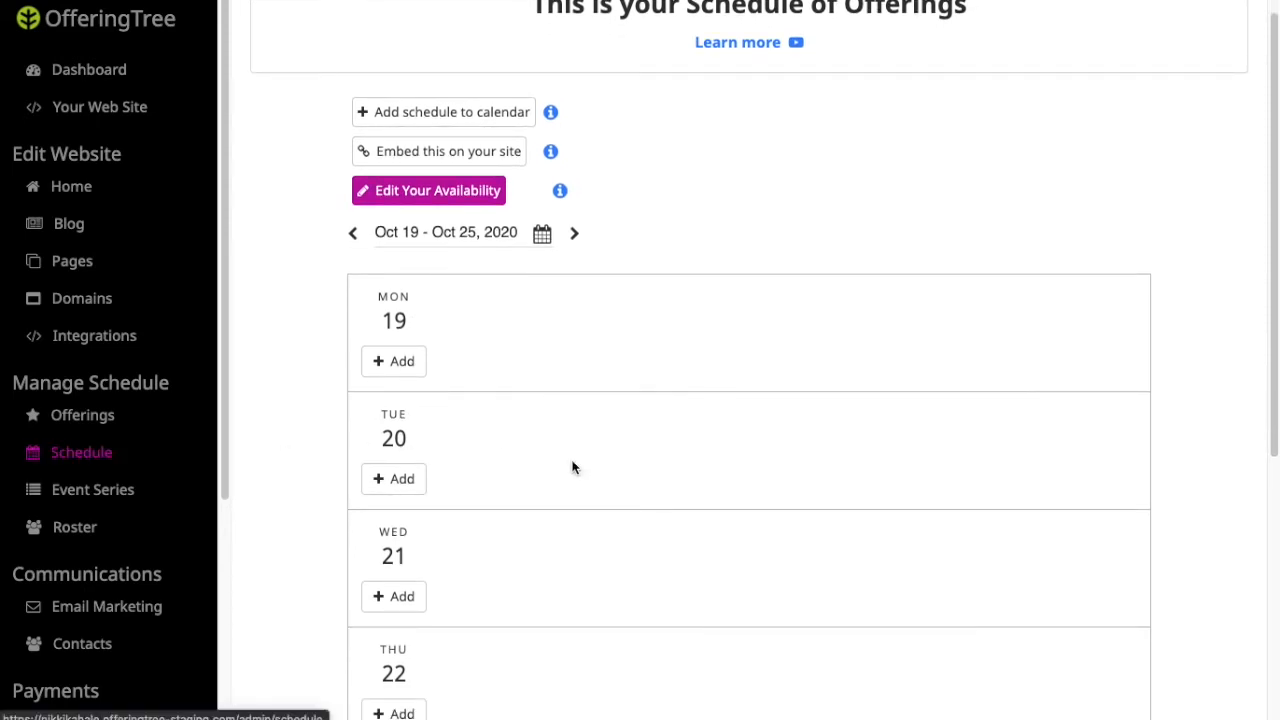
scroll(571, 466, "down", 4)
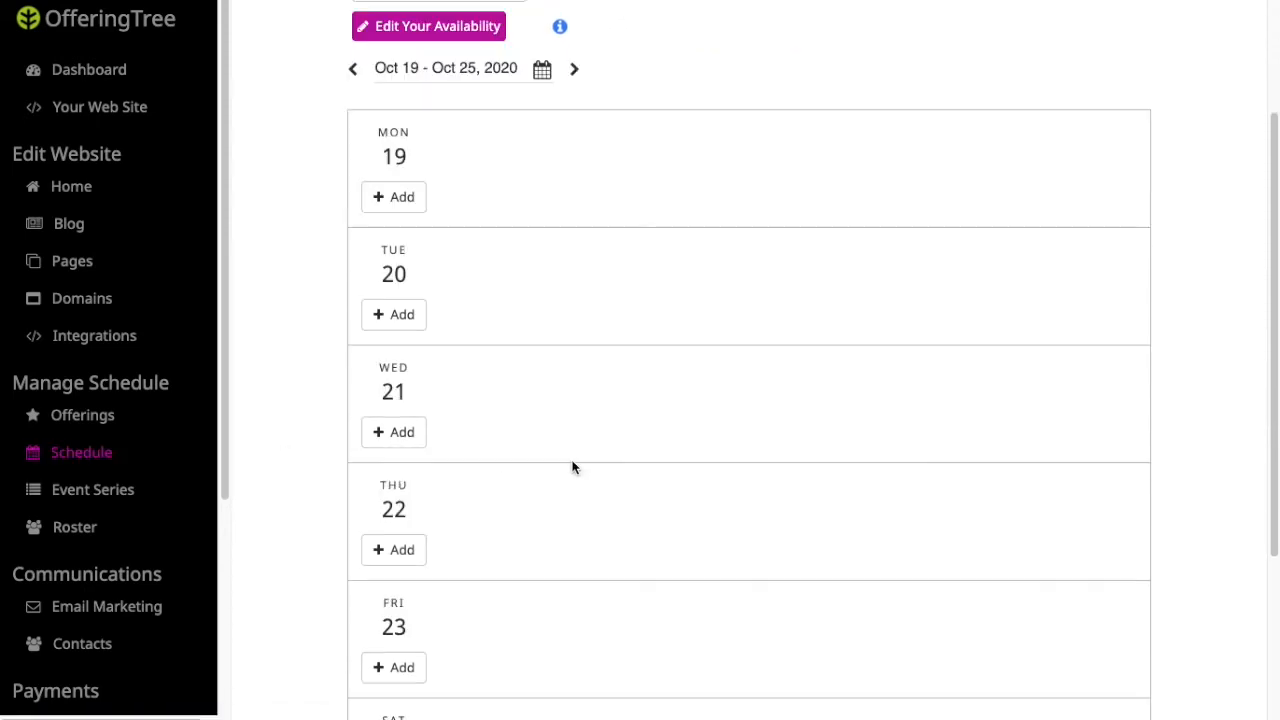
left_click(392, 433)
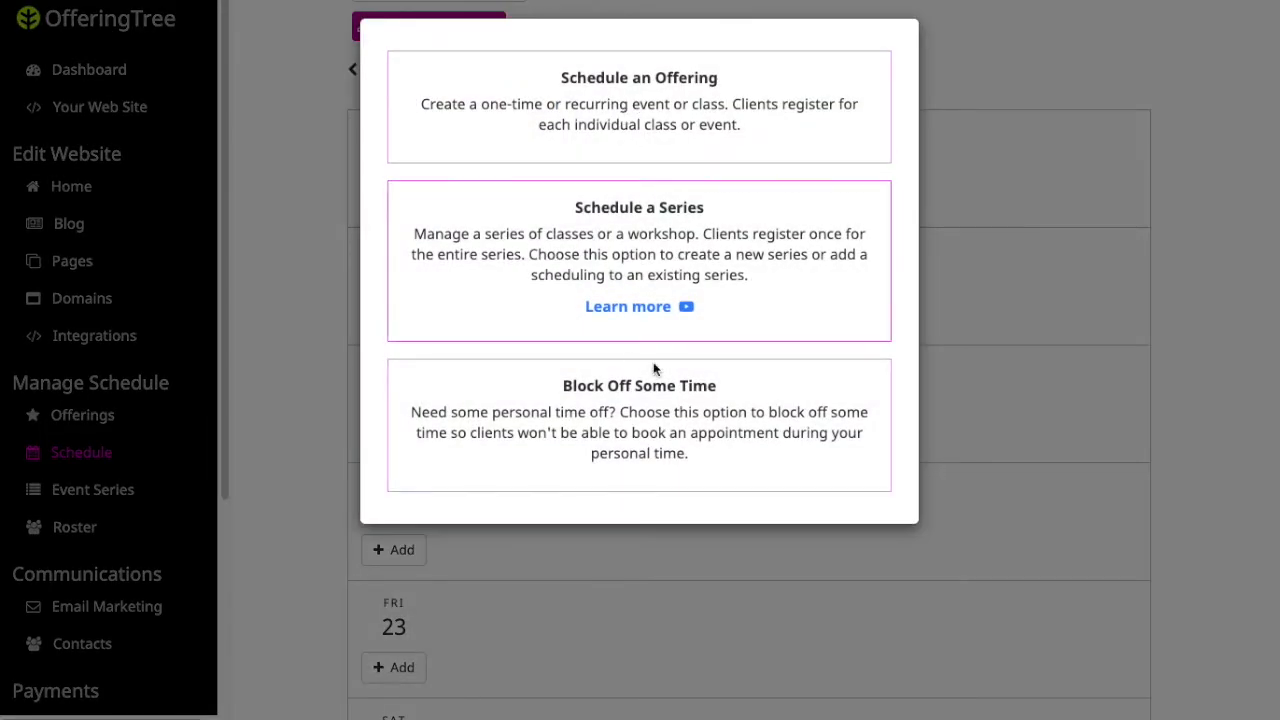
left_click(634, 108)
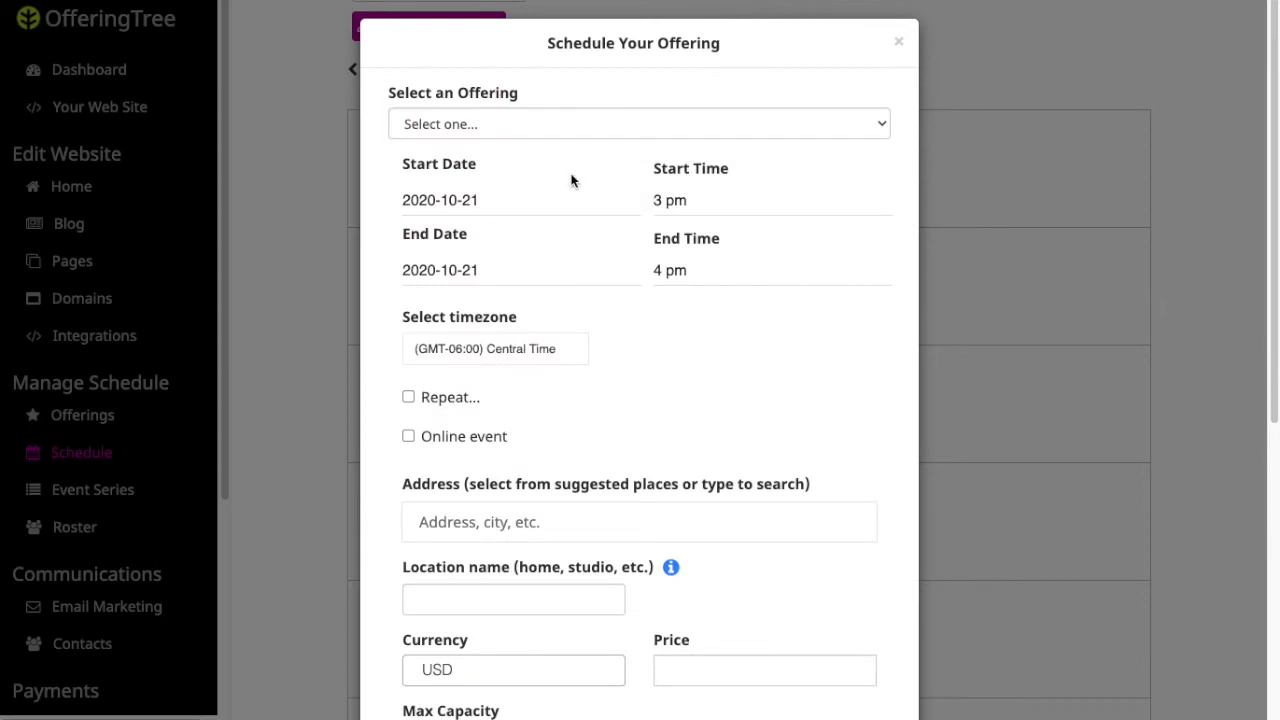
Step: Choose Concentration Course as the offering to schedule
left_click(549, 121)
left_click(580, 88)
left_click(563, 122)
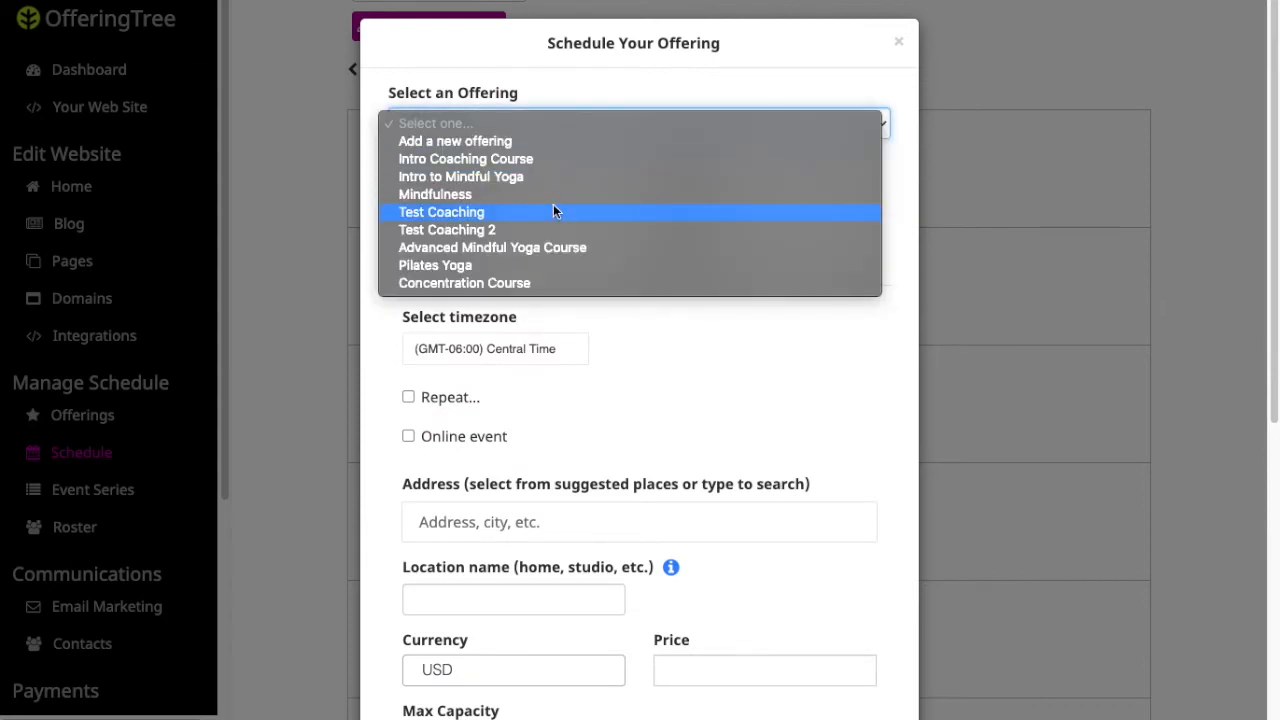
left_click(526, 284)
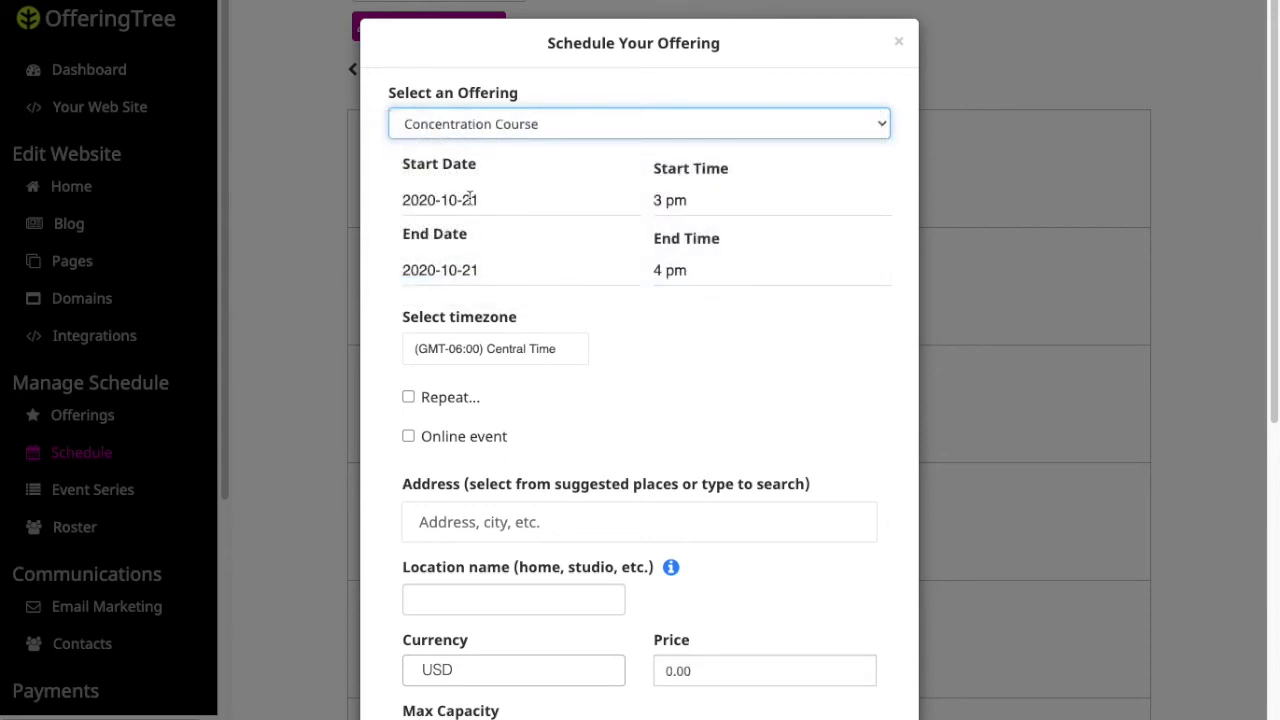
Step: Set the event's start date to 2020-10-23 and its end date to 2020-10-25
left_click(469, 199)
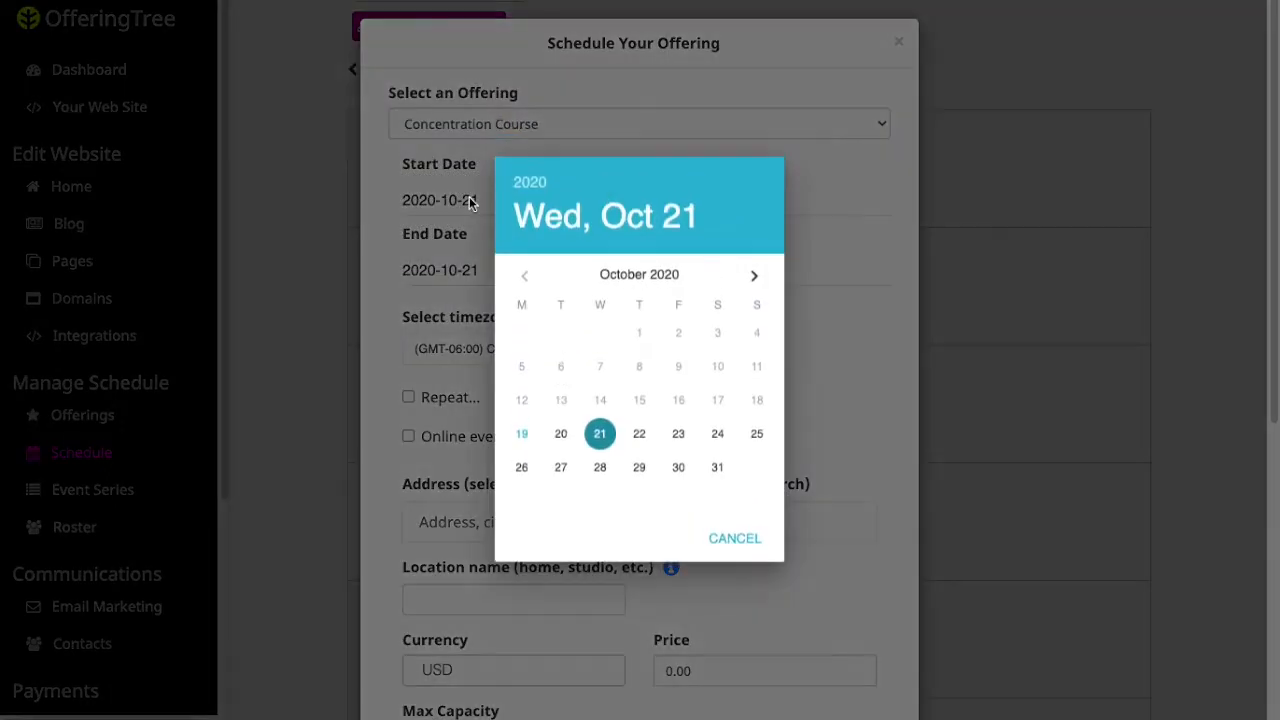
left_click(681, 440)
left_click(452, 272)
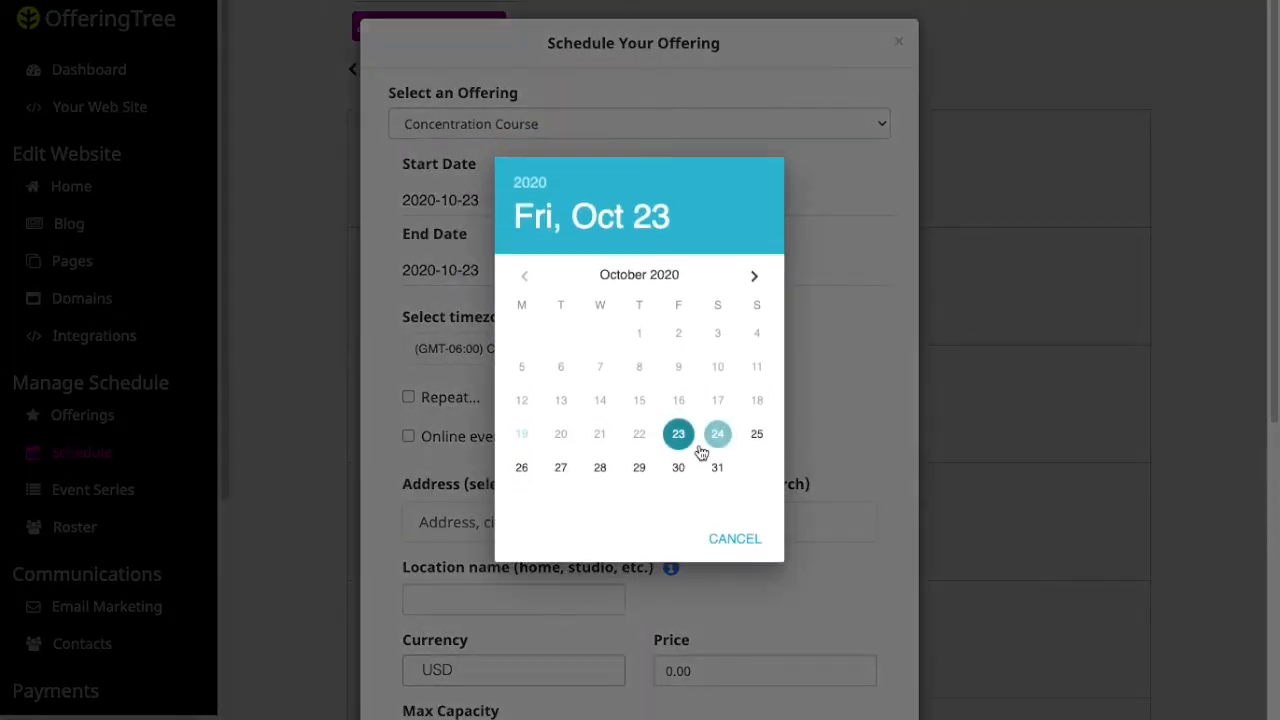
left_click(757, 434)
Step: Set the event's start time to 5 pm and its end time to 11 am
left_click(673, 199)
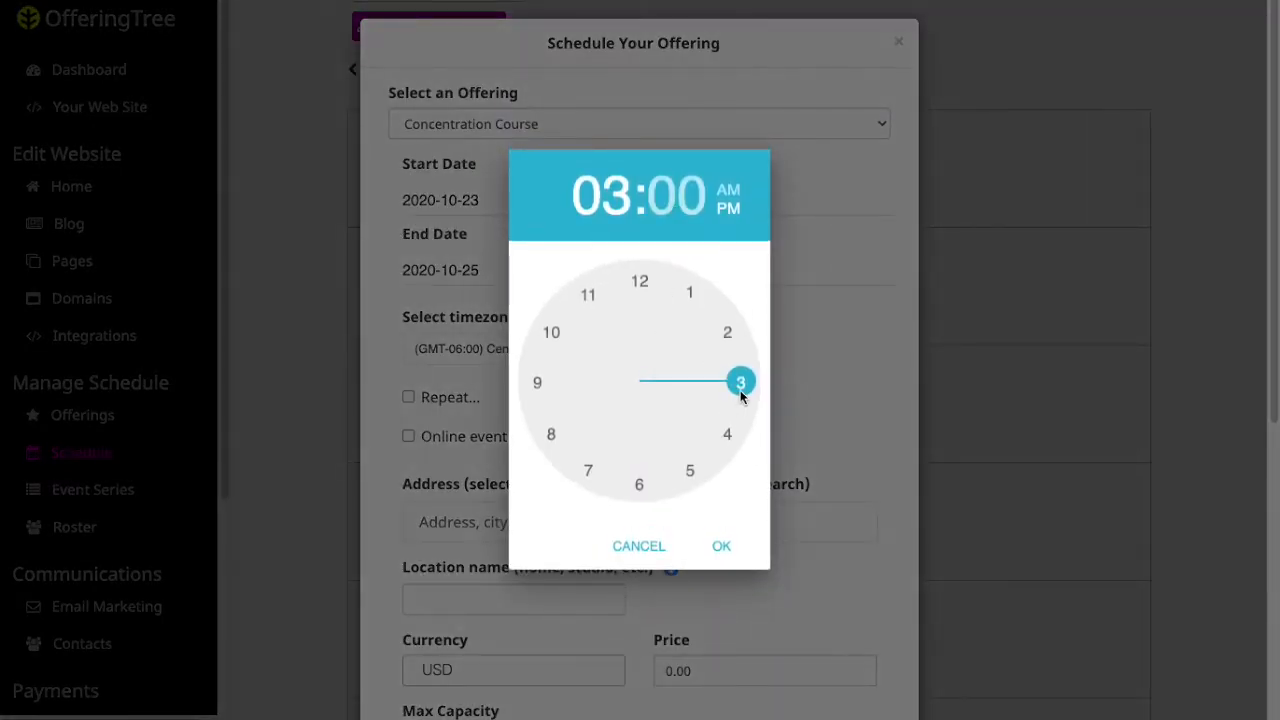
left_click(689, 472)
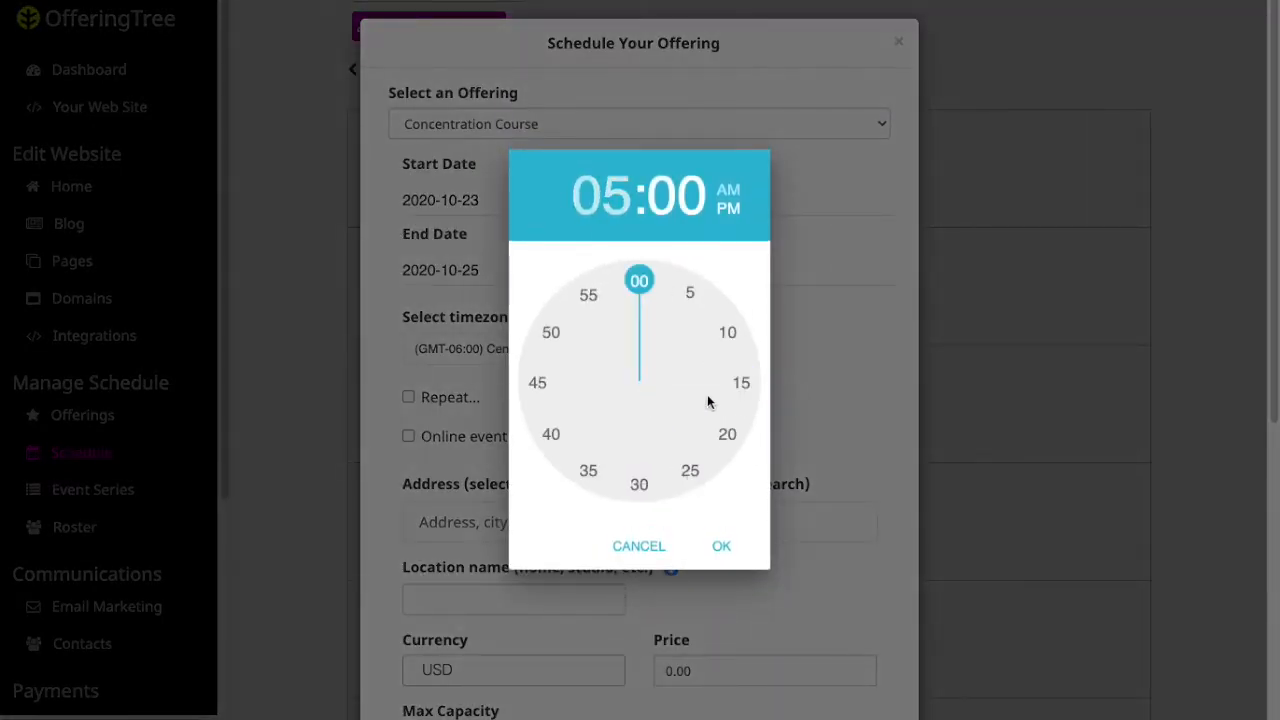
left_click(722, 548)
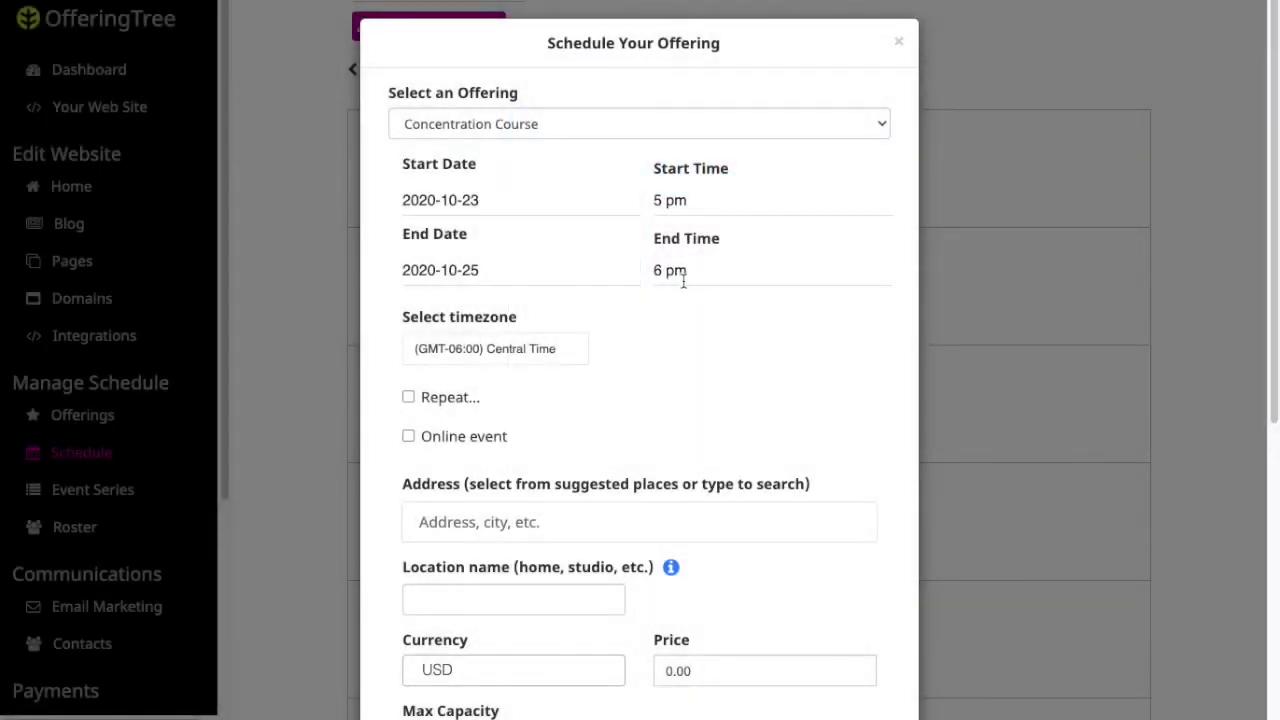
left_click(684, 283)
left_click(592, 292)
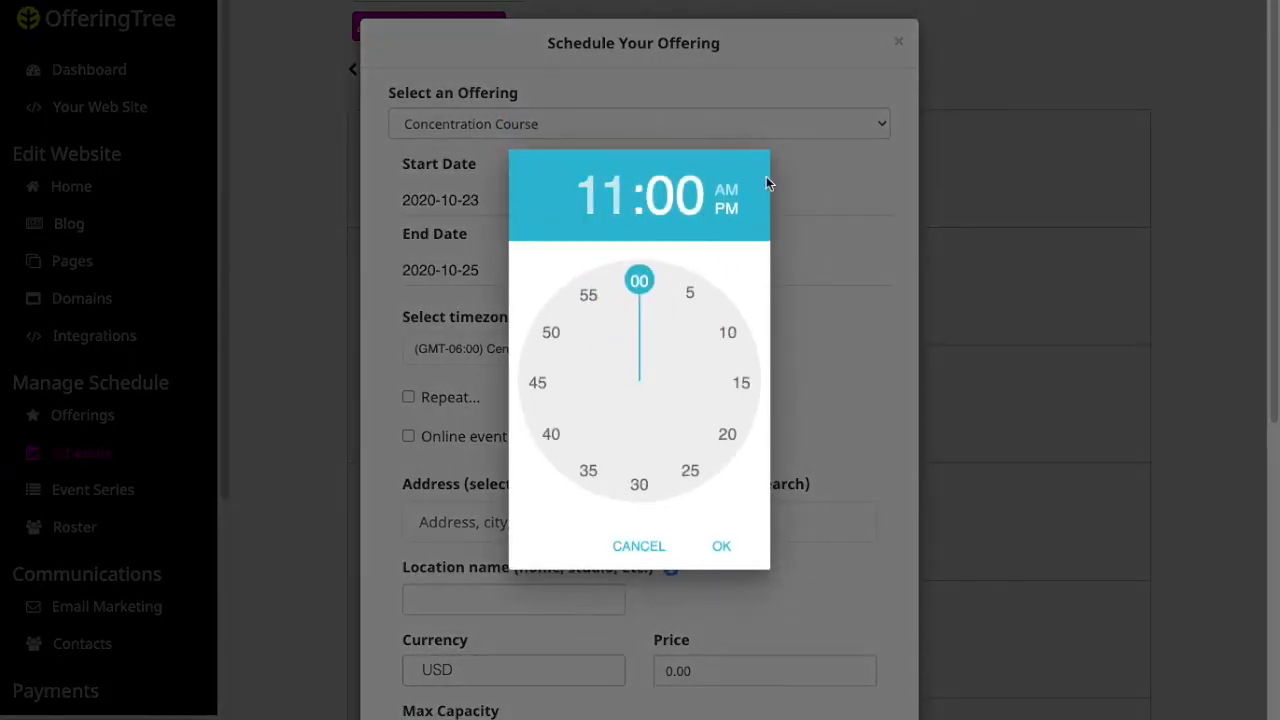
left_click(727, 191)
left_click(724, 548)
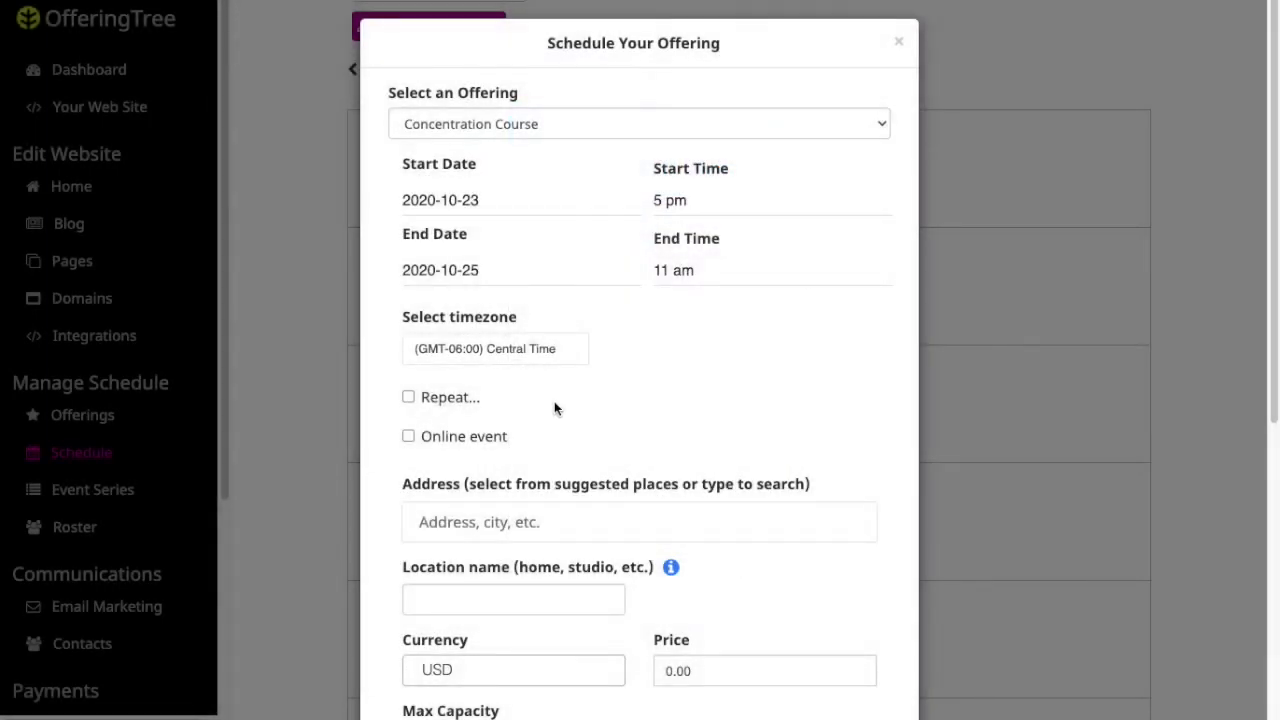
scroll(554, 401, "down", 1)
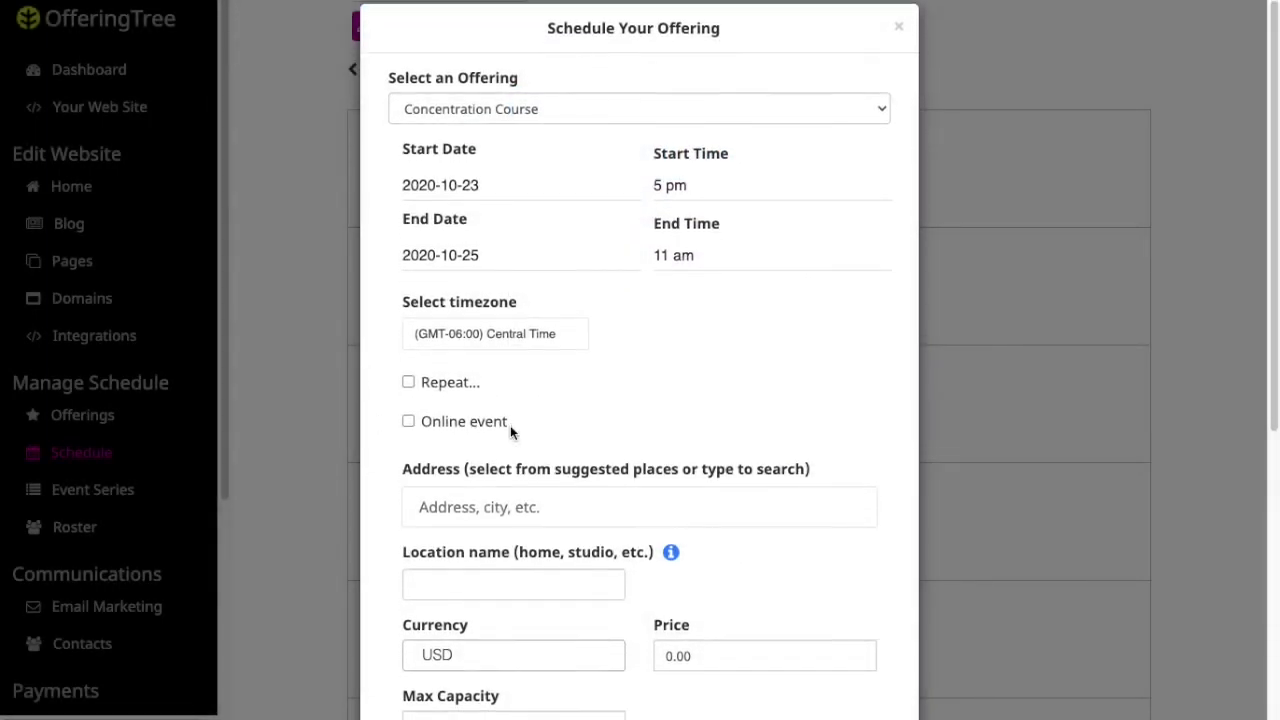
scroll(510, 425, "down", 1)
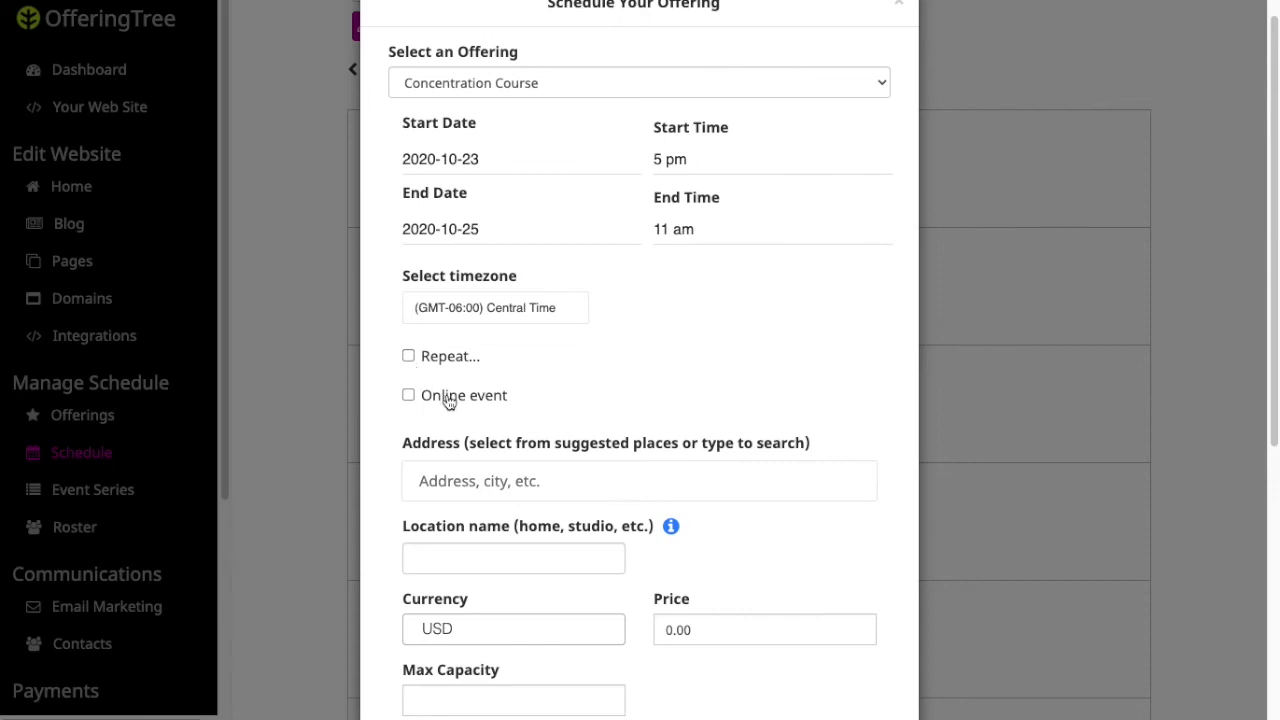
Step: Set the event's address to the suggested Minneapolis street address
scroll(446, 398, "down", 3)
scroll(447, 397, "down", 2)
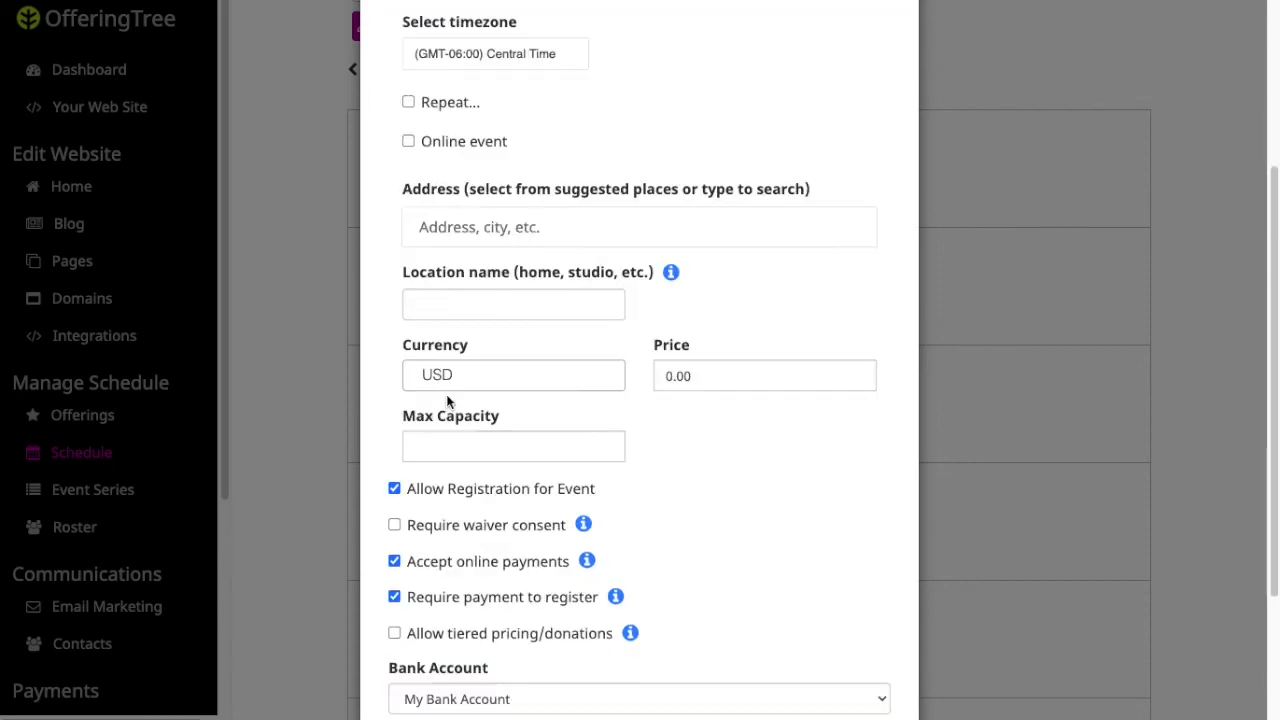
left_click(447, 222)
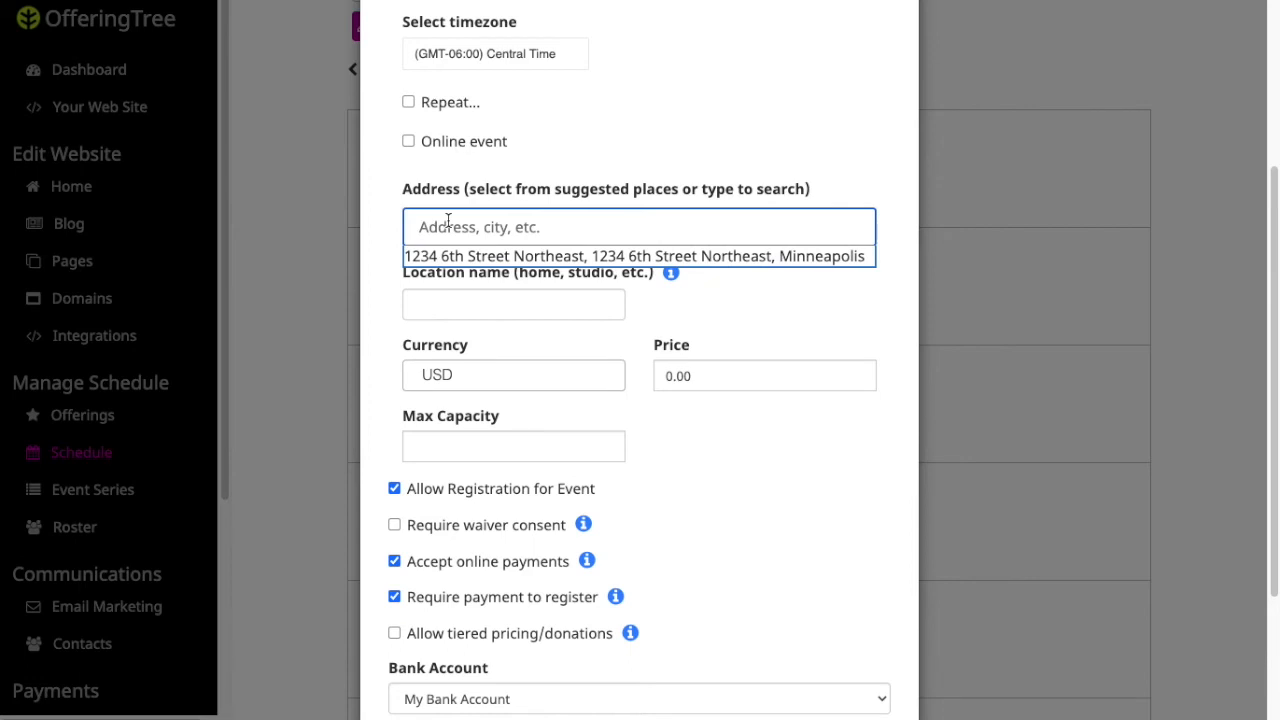
left_click(452, 256)
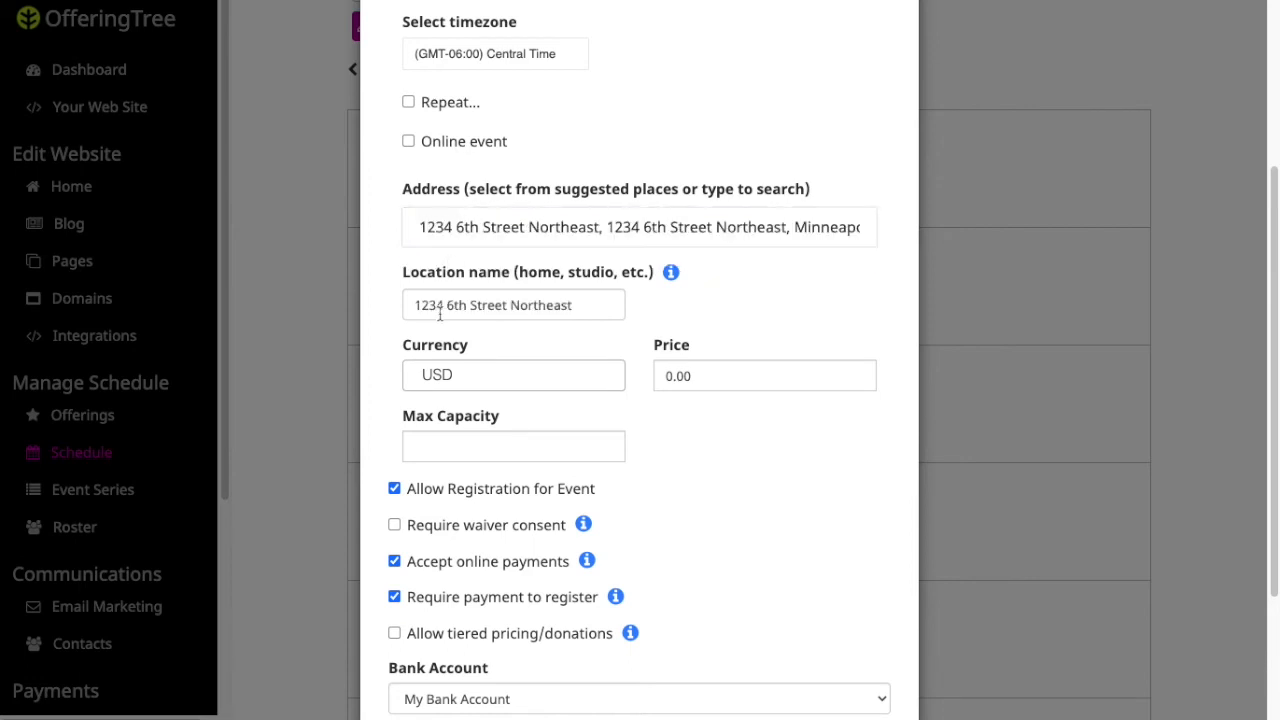
Step: Set the event's price to 15.00 USD and save the event to the schedule
scroll(465, 393, "down", 2)
scroll(469, 400, "down", 1)
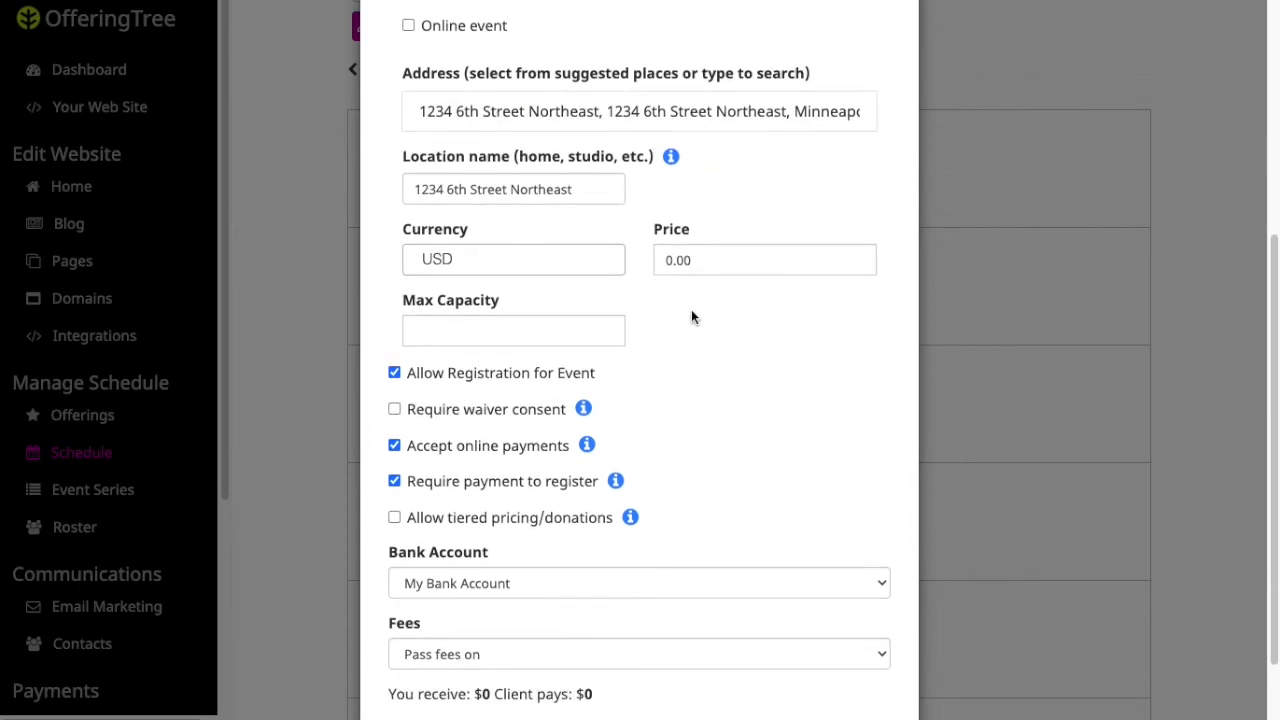
left_click_drag(673, 260, 630, 263)
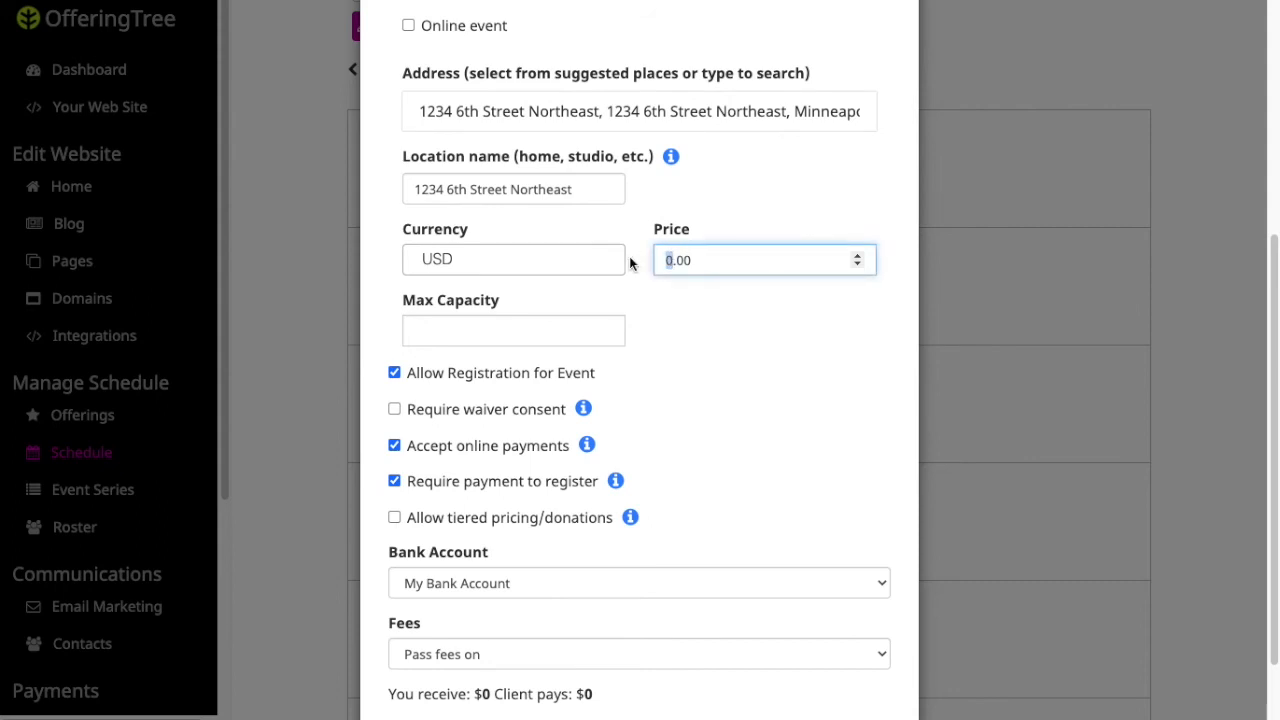
type("15")
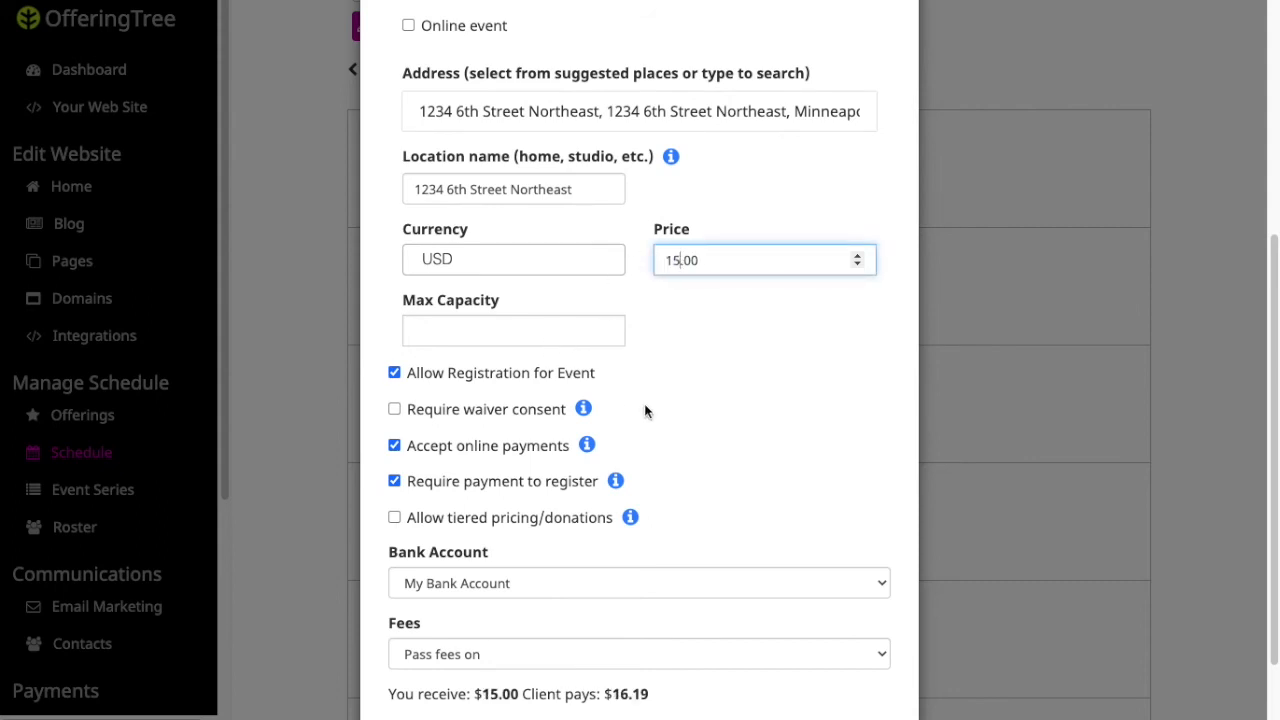
scroll(645, 410, "down", 2)
left_click(873, 660)
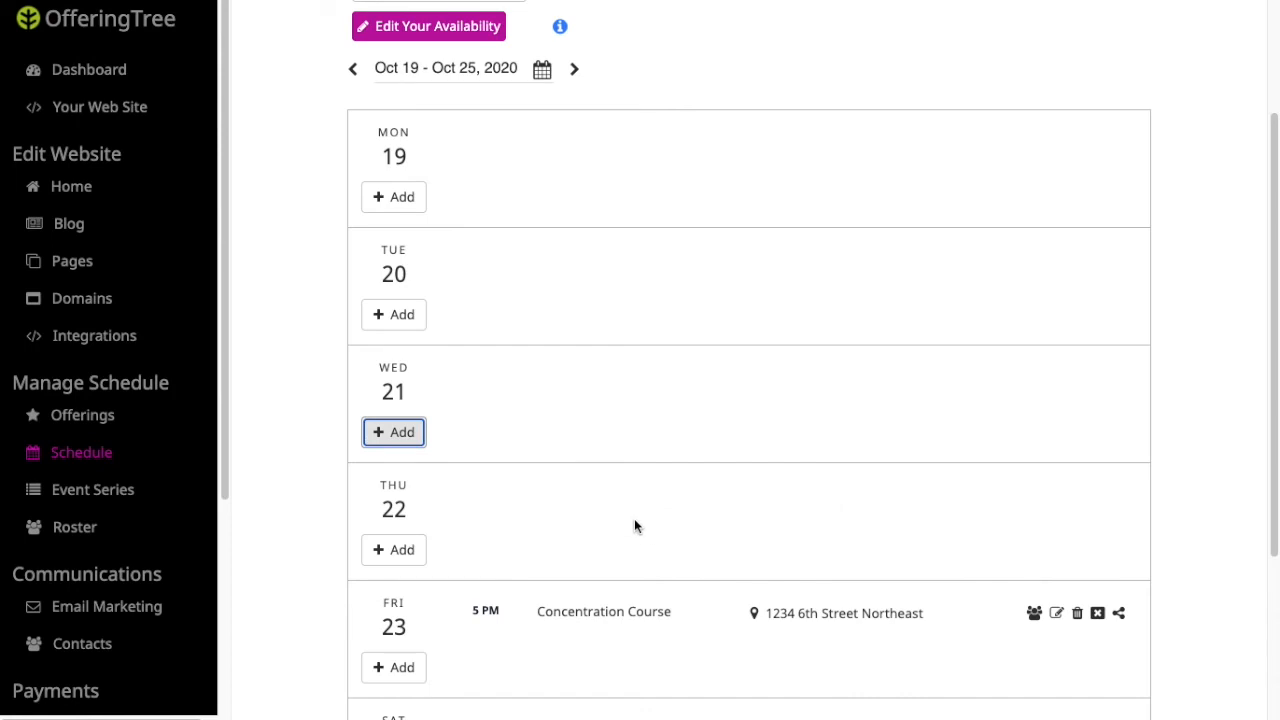
scroll(634, 526, "down", 2)
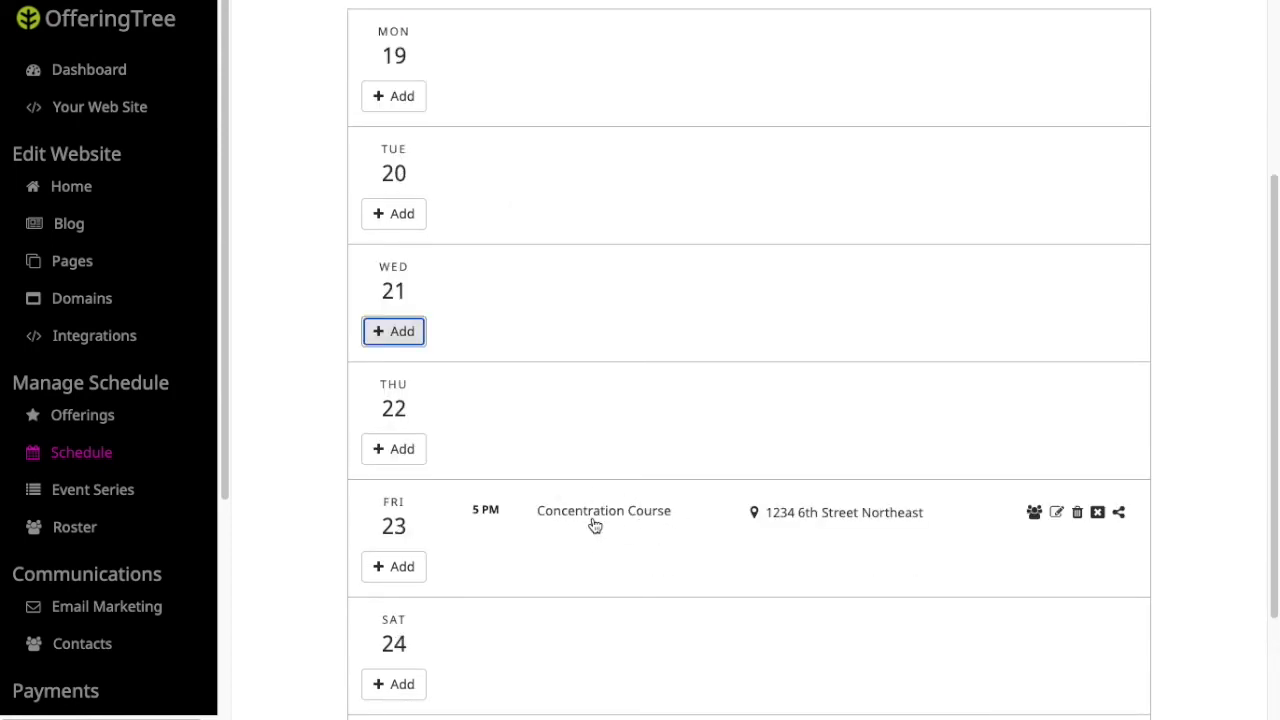
Step: Open the offerings page of the public website and find the Concentration Course listing with its upcoming dates
left_click(117, 428)
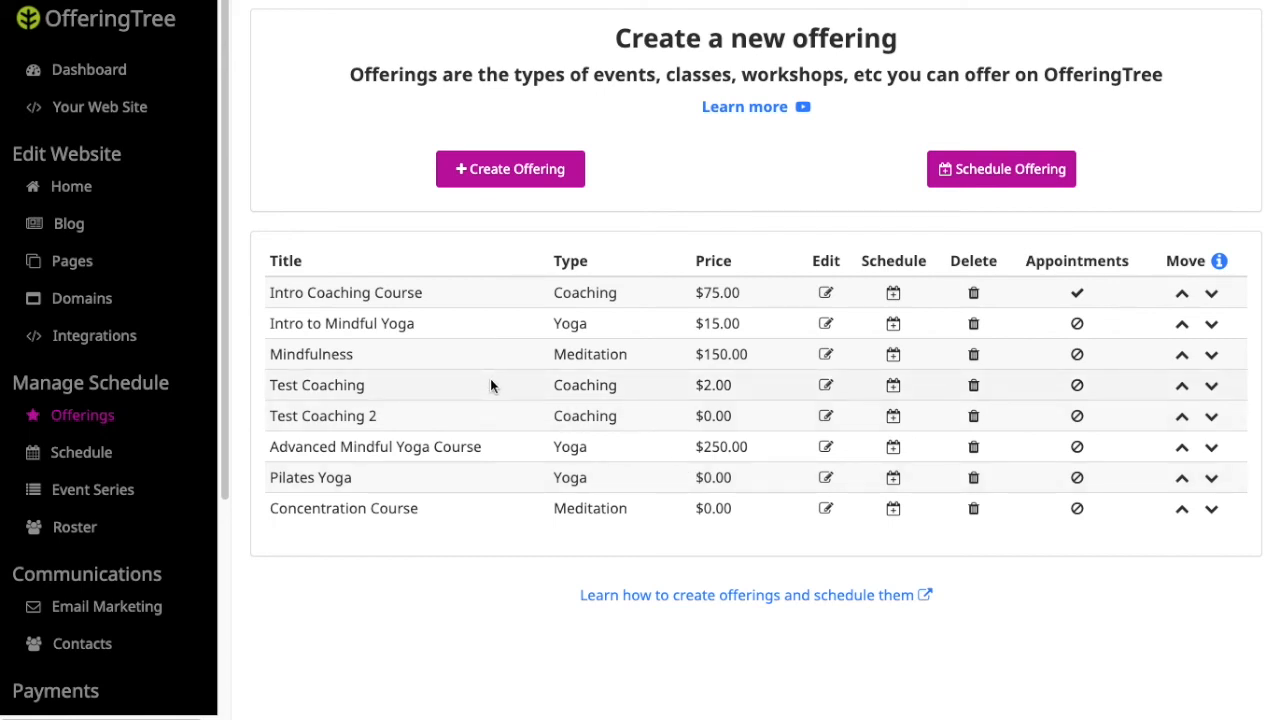
left_click(97, 108)
left_click(430, 58)
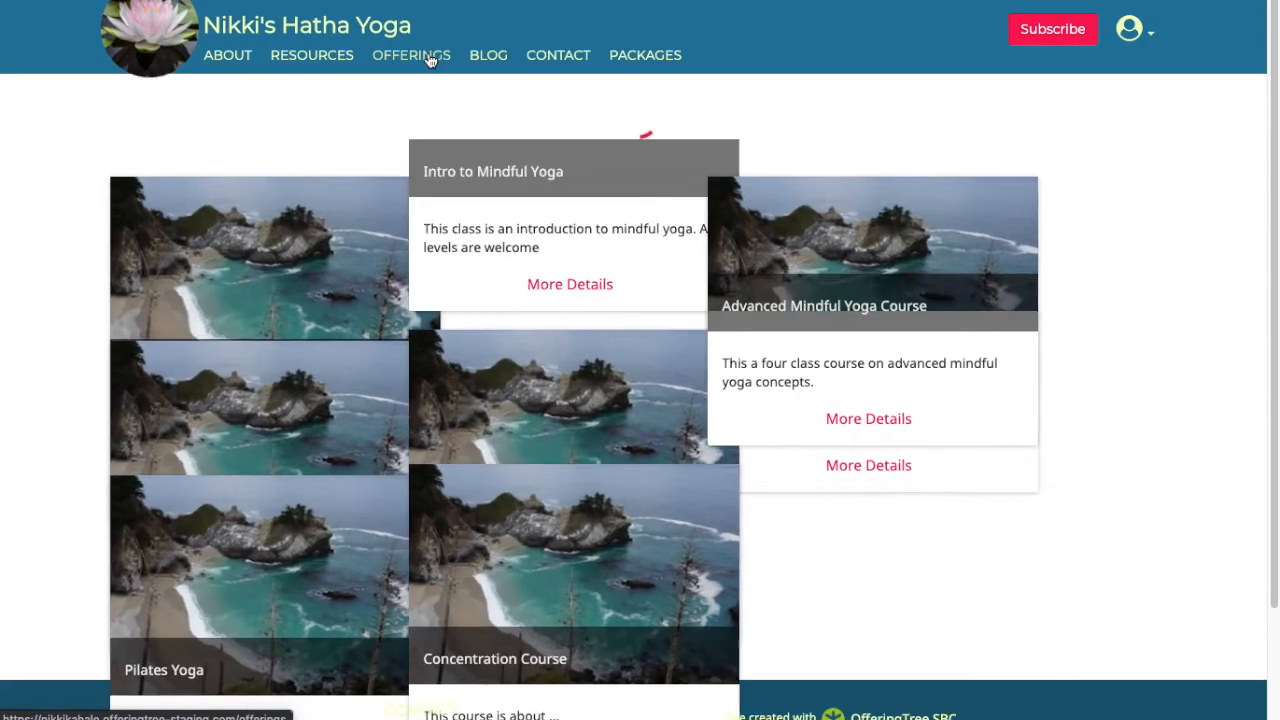
scroll(757, 480, "down", 5)
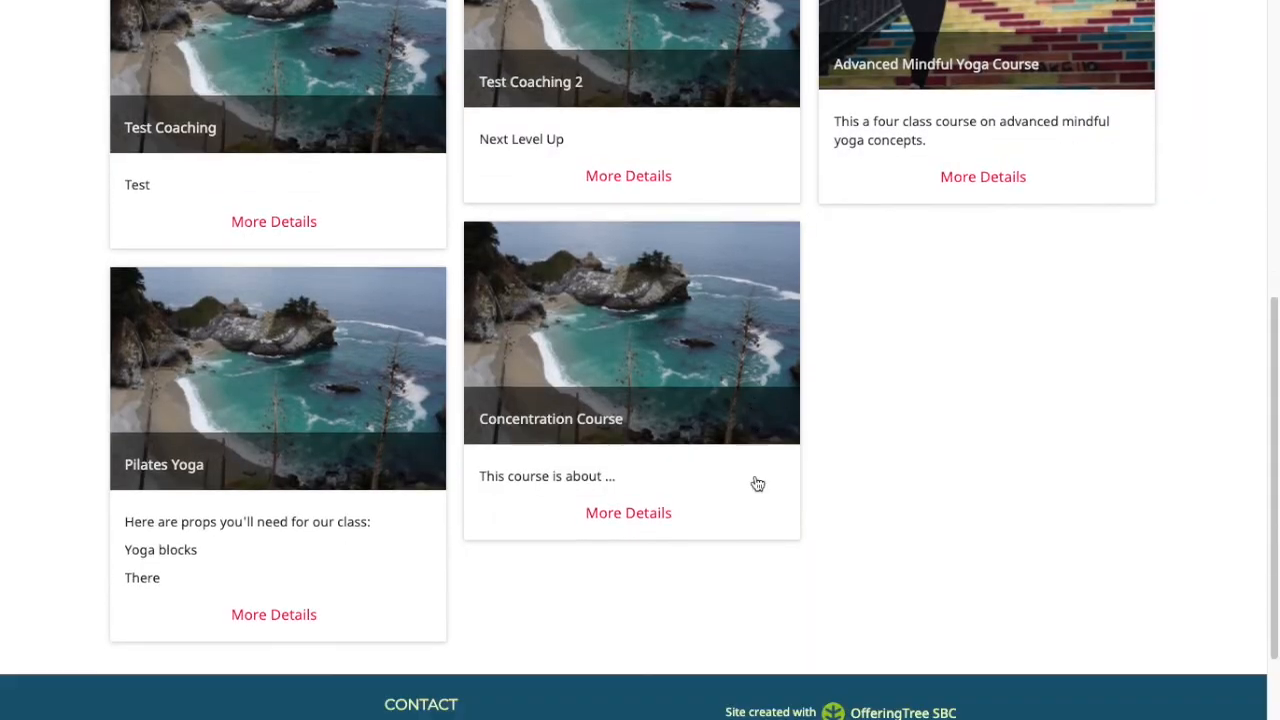
scroll(757, 484, "up", 5)
scroll(757, 484, "down", 3)
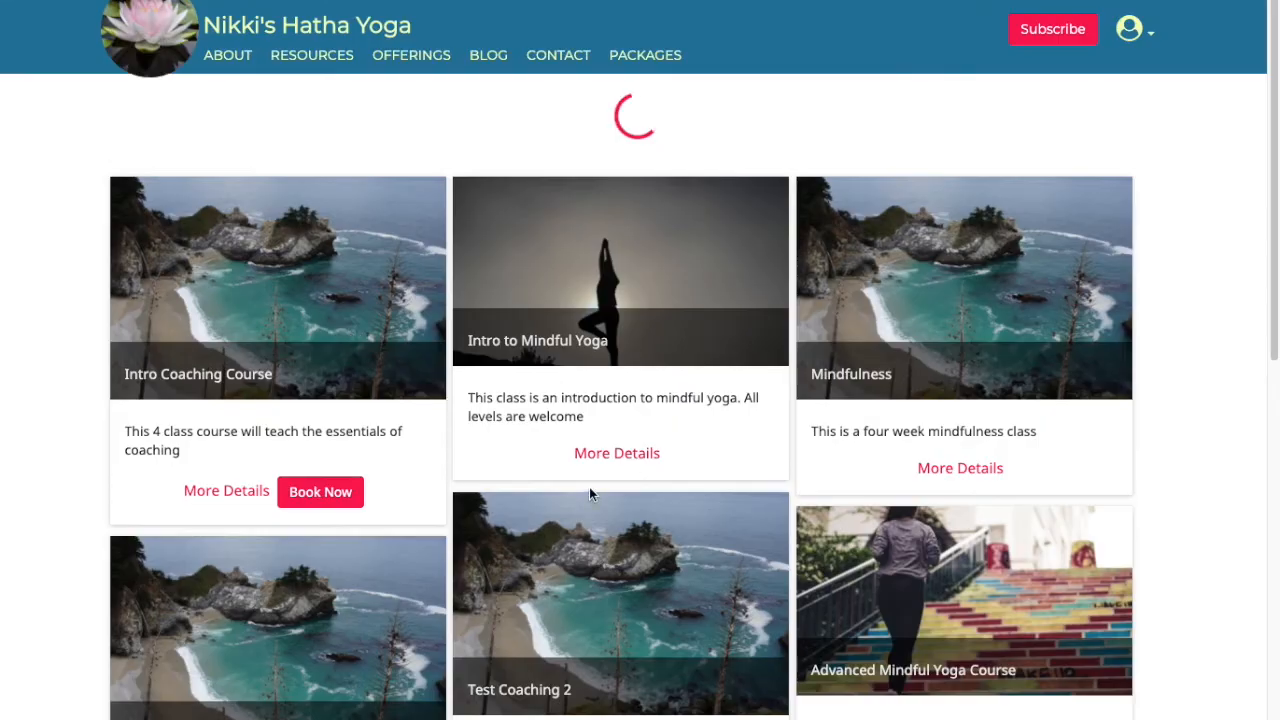
scroll(589, 487, "down", 5)
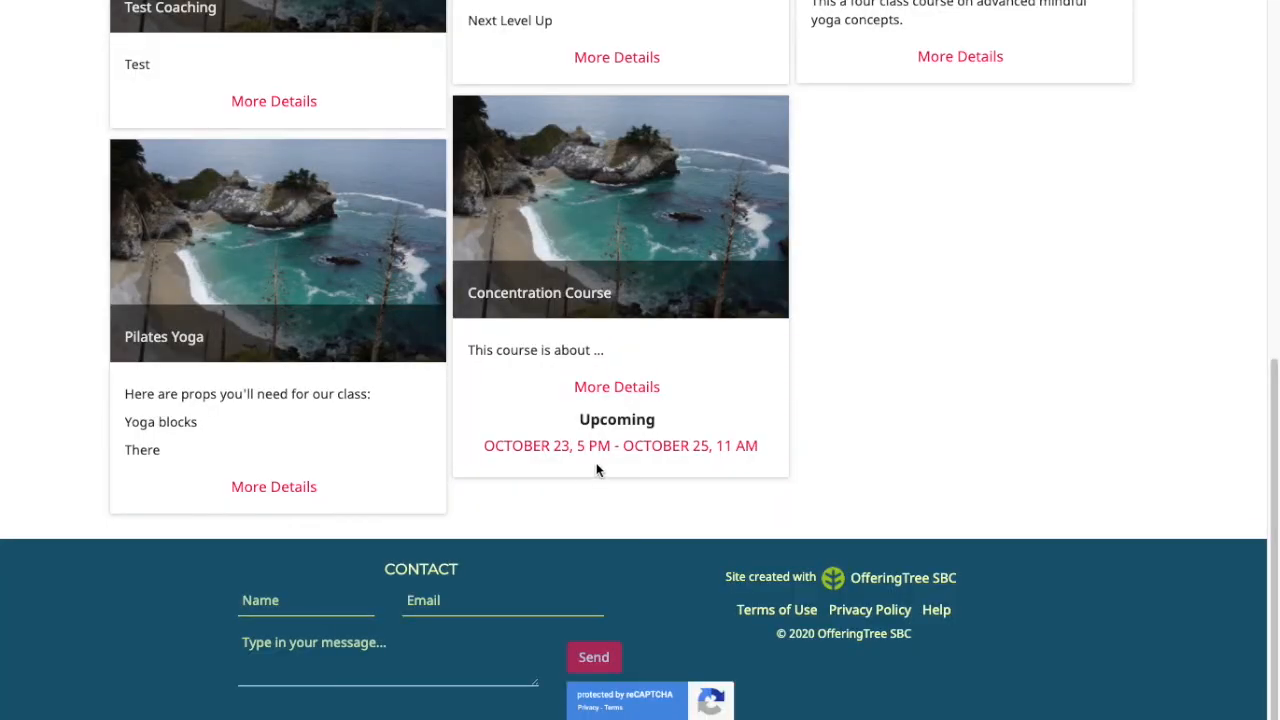
Step: Open the upcoming October 23 to October 25 Concentration Course event and review its price and location details
left_click(614, 449)
scroll(388, 314, "up", 3)
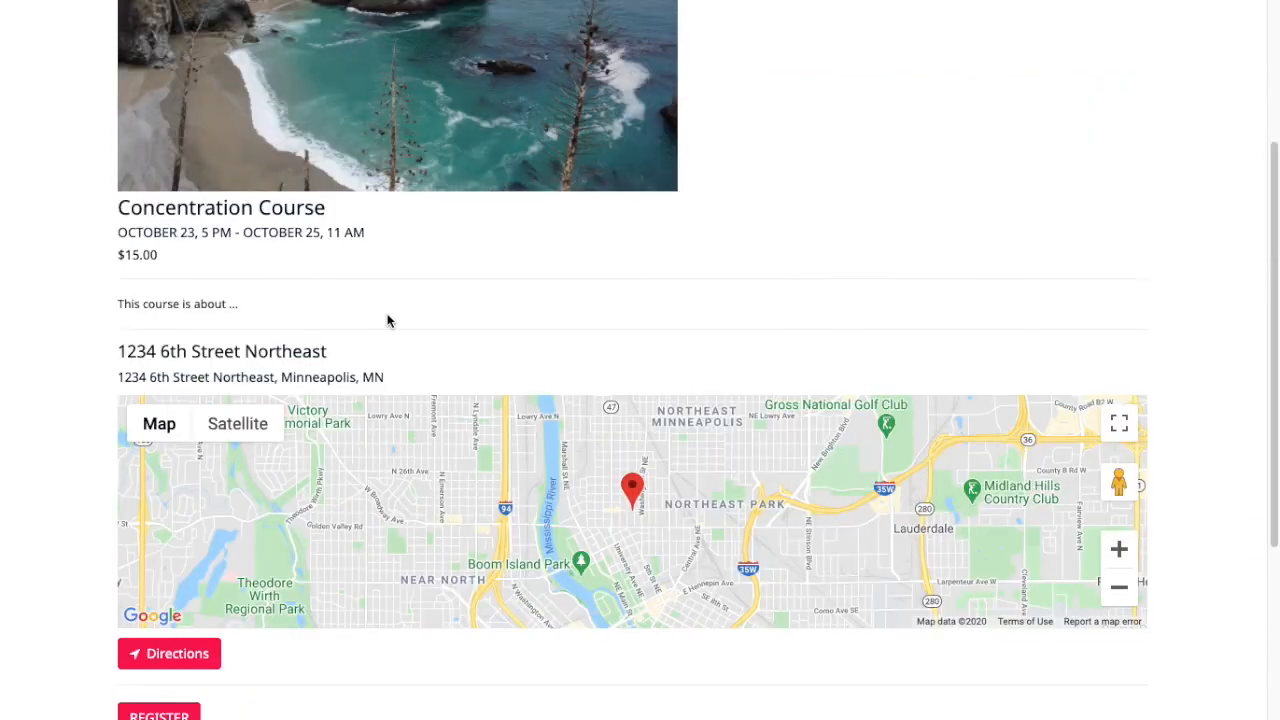
scroll(386, 370, "up", 3)
scroll(382, 368, "down", 2)
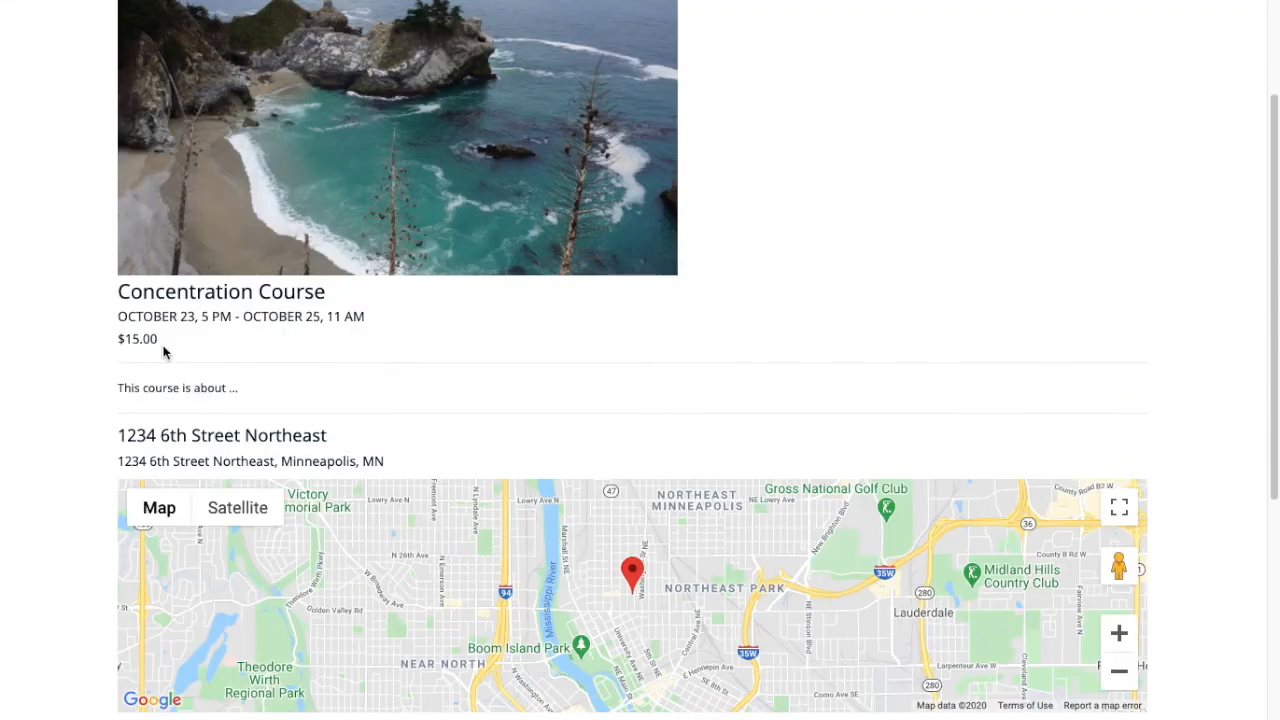
scroll(164, 351, "down", 1)
left_click_drag(119, 222, 195, 234)
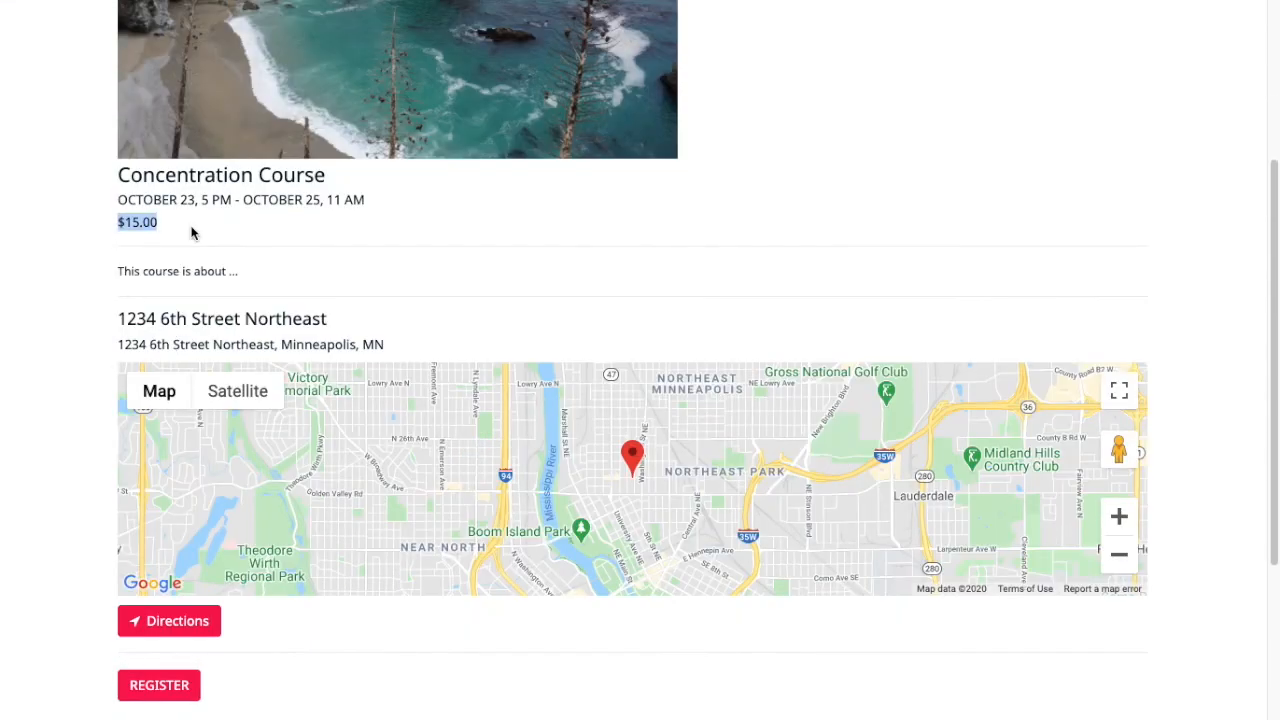
left_click(121, 338)
scroll(661, 331, "up", 3)
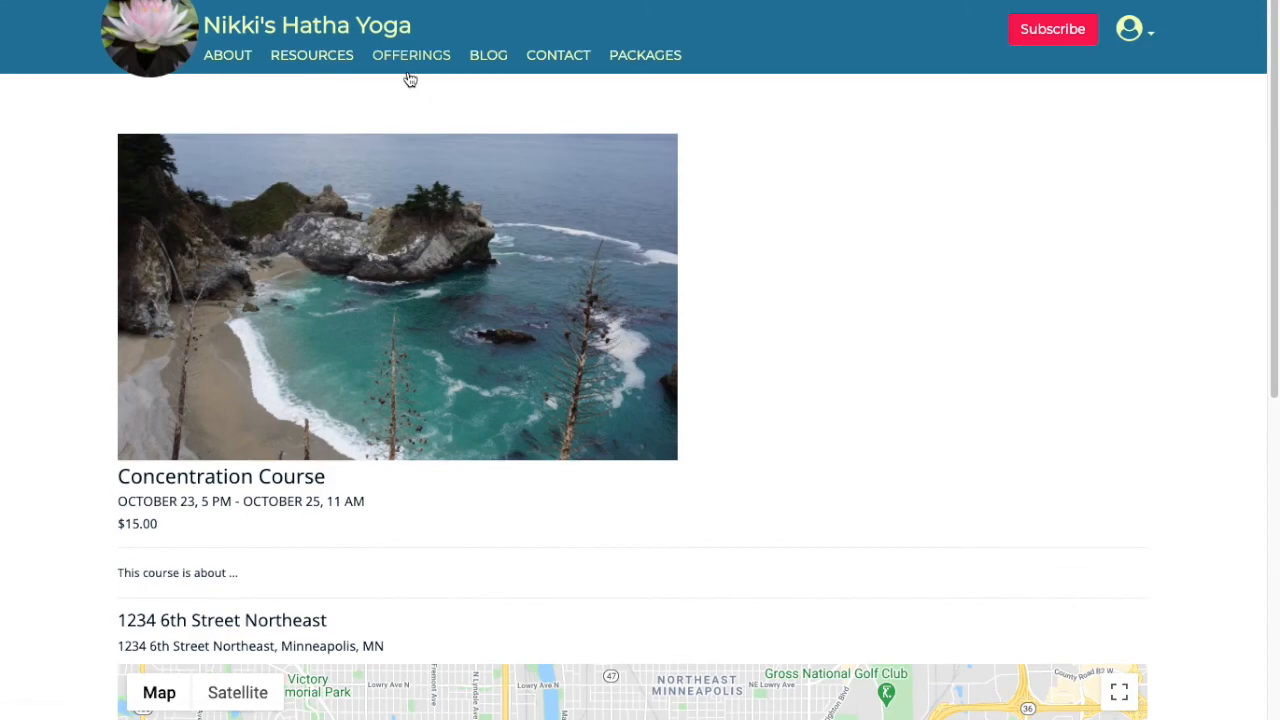
Step: Return to managing the site and open the list of offerings
left_click(1130, 32)
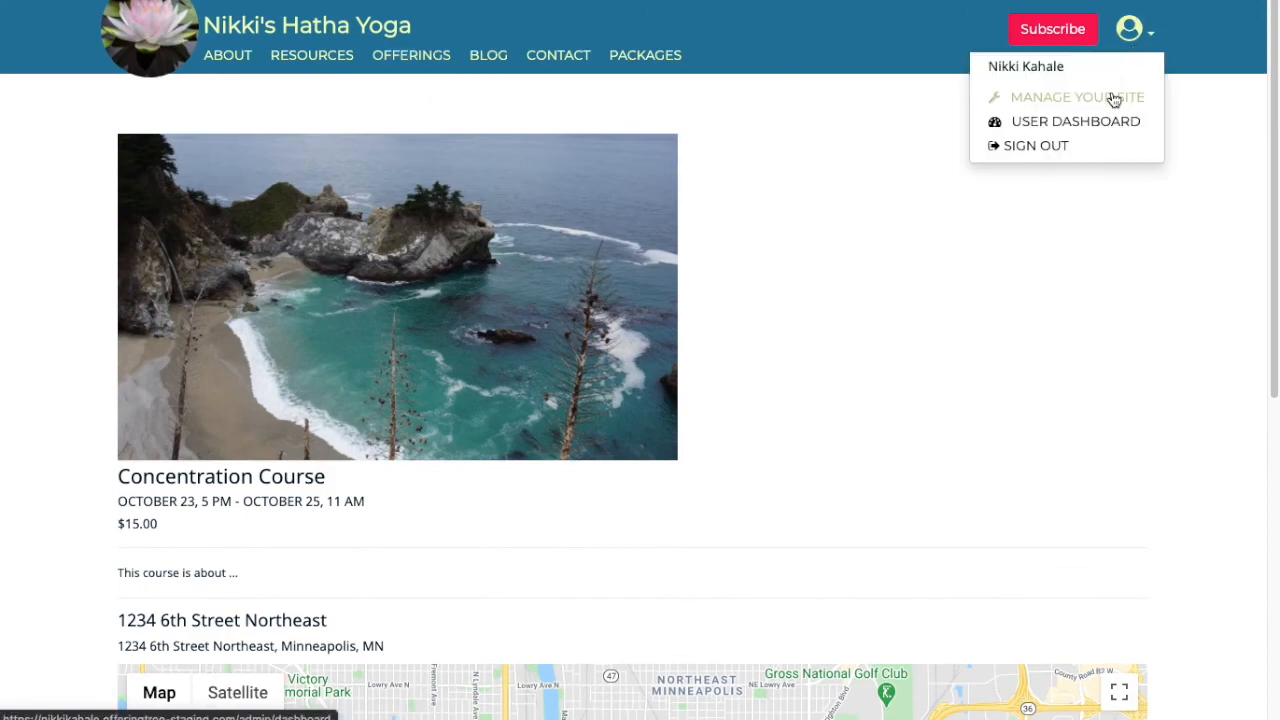
left_click(1113, 99)
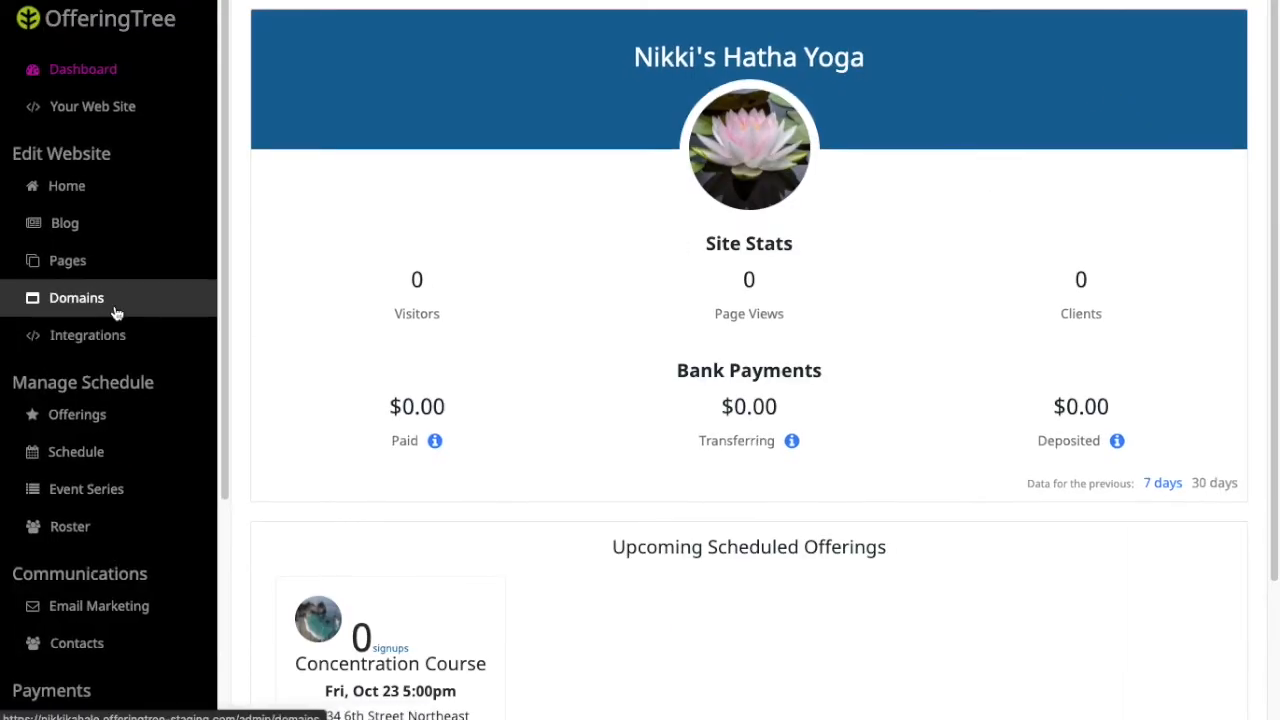
left_click(104, 424)
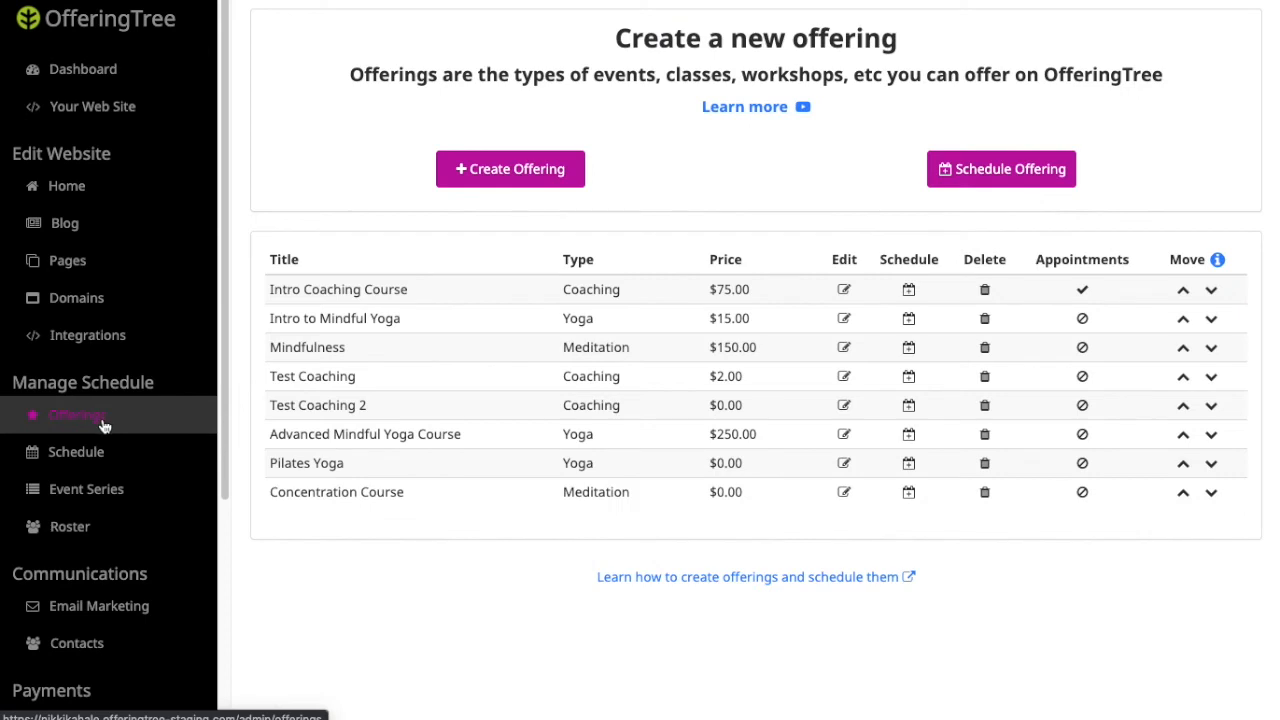